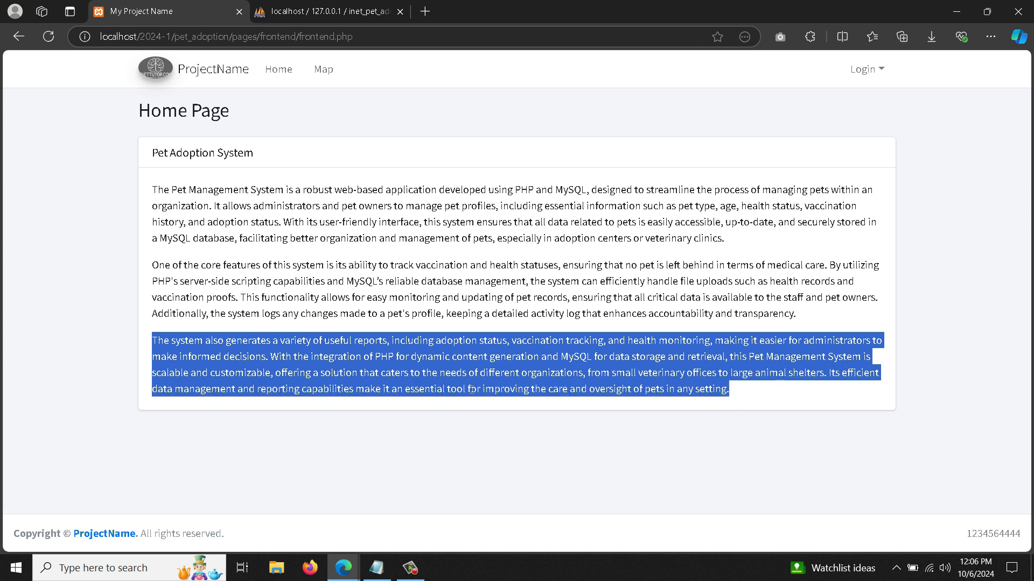
- Sign in to the Pet Adoption System admin panel with the administrator account
click(862, 69)
double_click(501, 307)
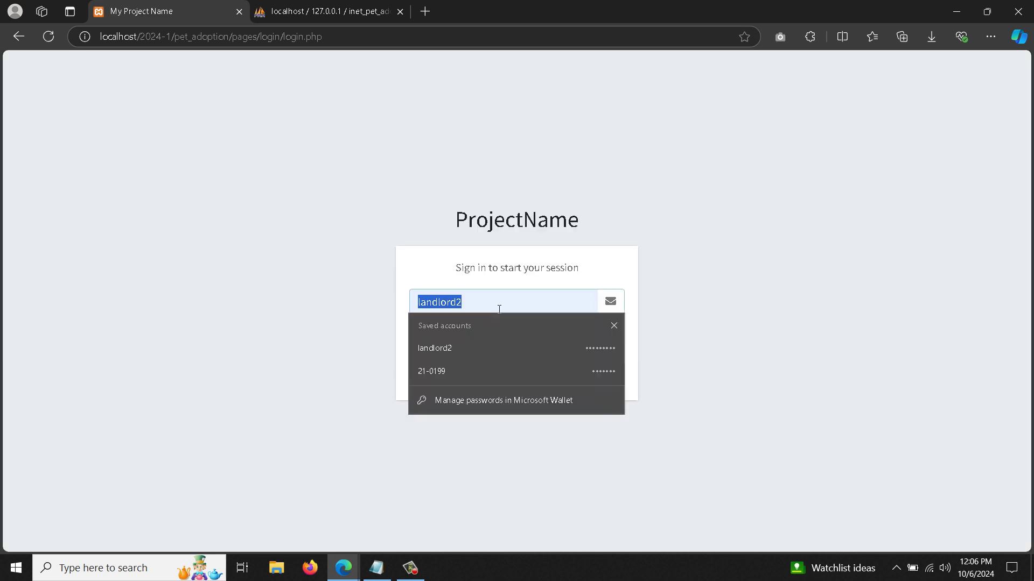
text(admin)
key(Tab)
text(a)
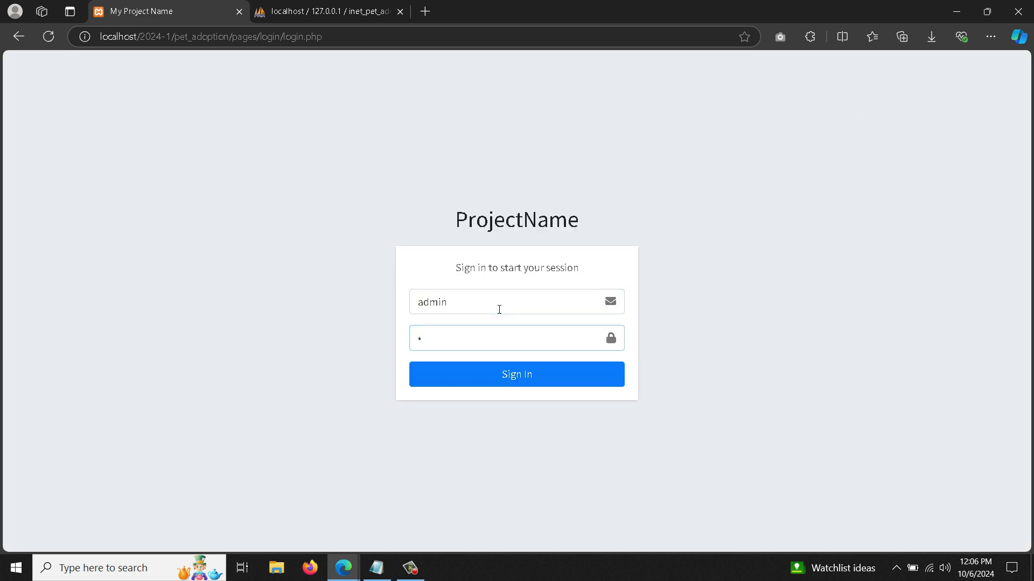
key(Return)
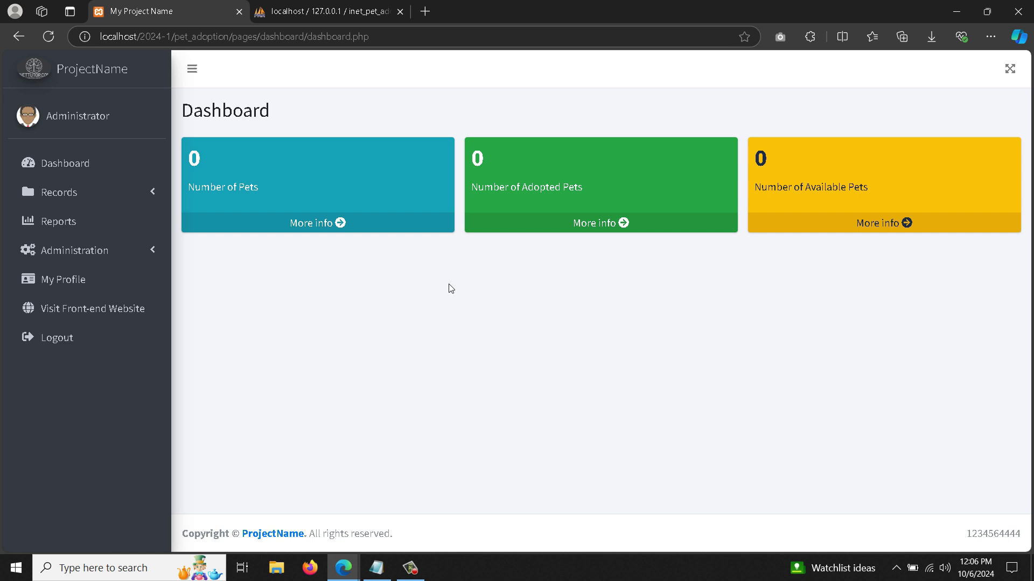
- Highlight the dashboard's Number of Pets, Adopted Pets and Available Pets labels
triple_click(234, 190)
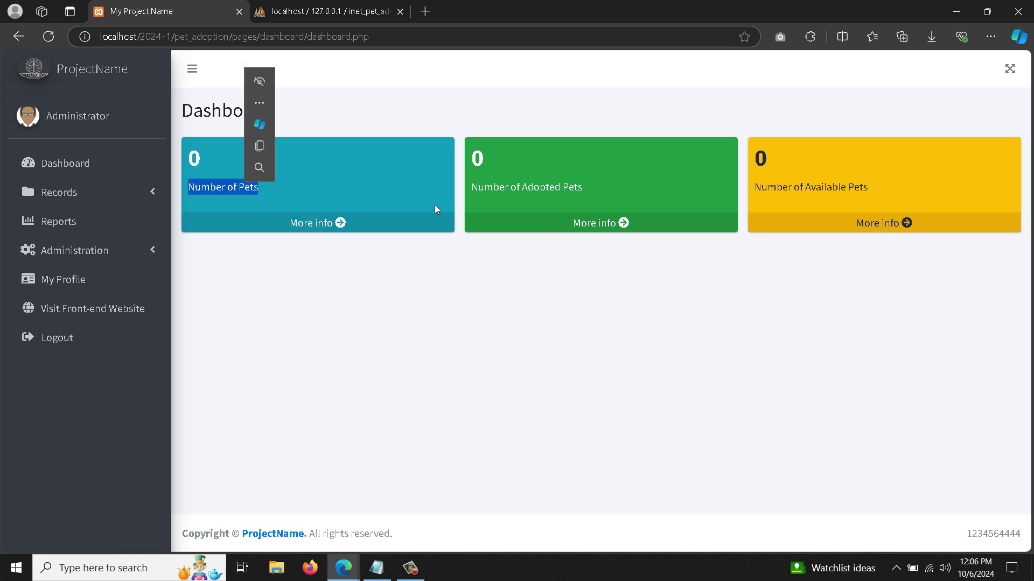
triple_click(518, 189)
double_click(825, 188)
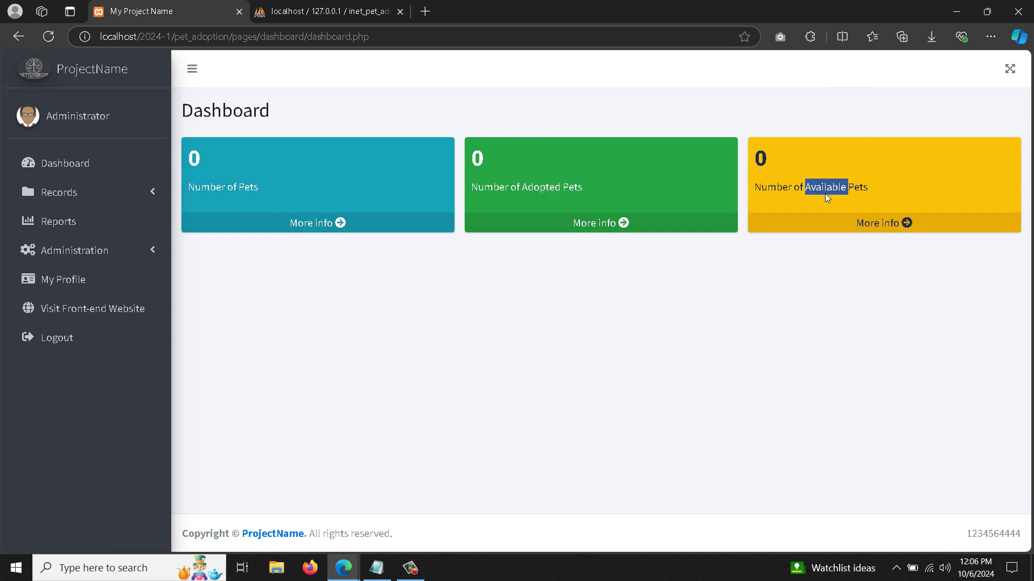
triple_click(825, 192)
- View the all, adopted and available pet lists, then open the Pet Type records
click(295, 230)
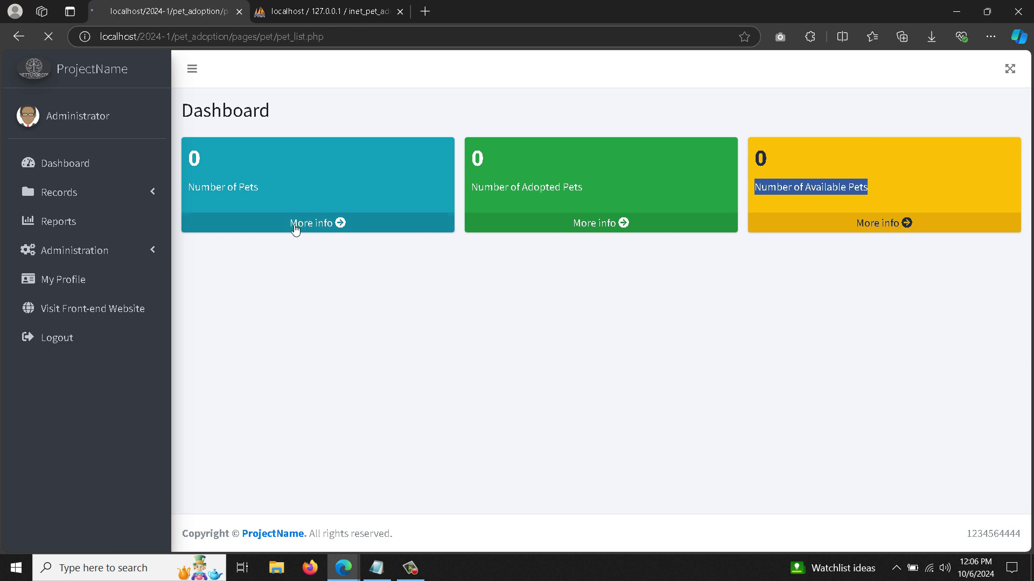
click(81, 169)
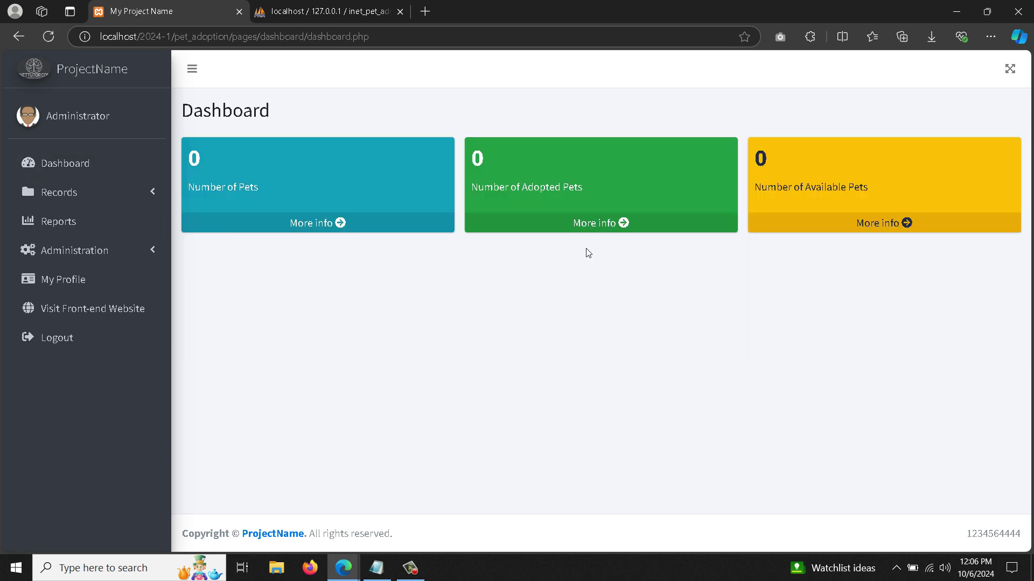
click(595, 230)
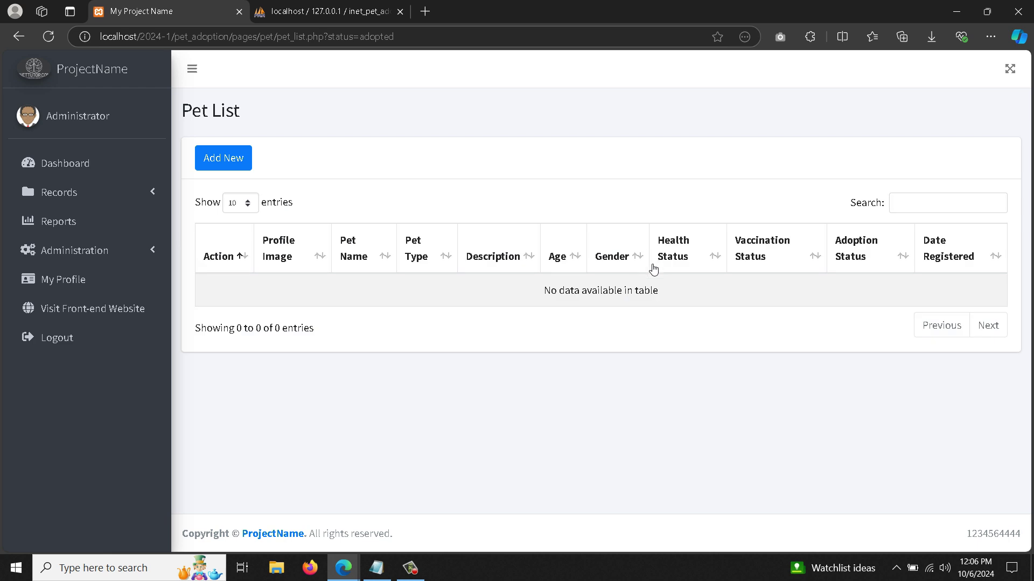
click(90, 172)
click(848, 228)
click(42, 162)
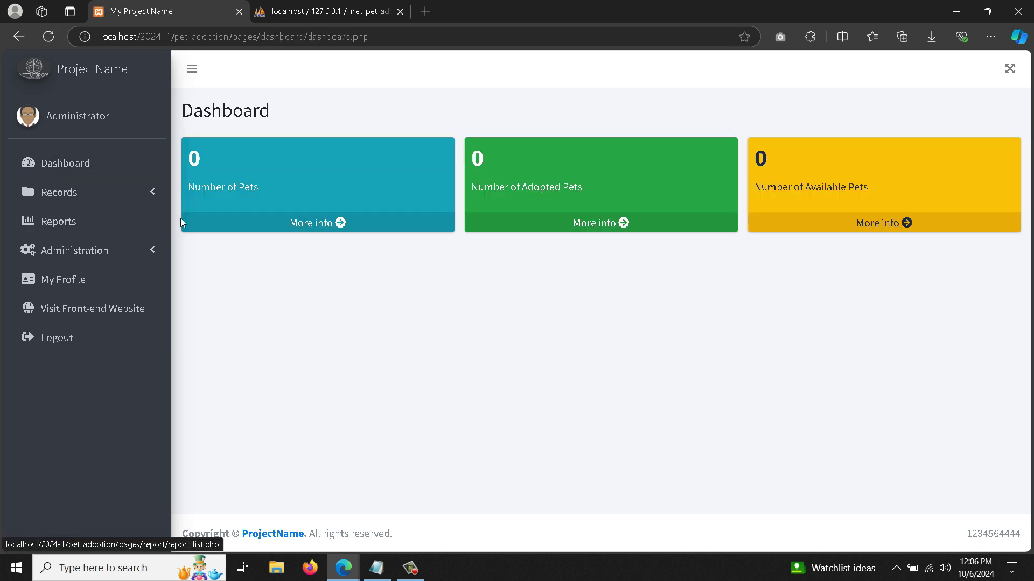
click(134, 200)
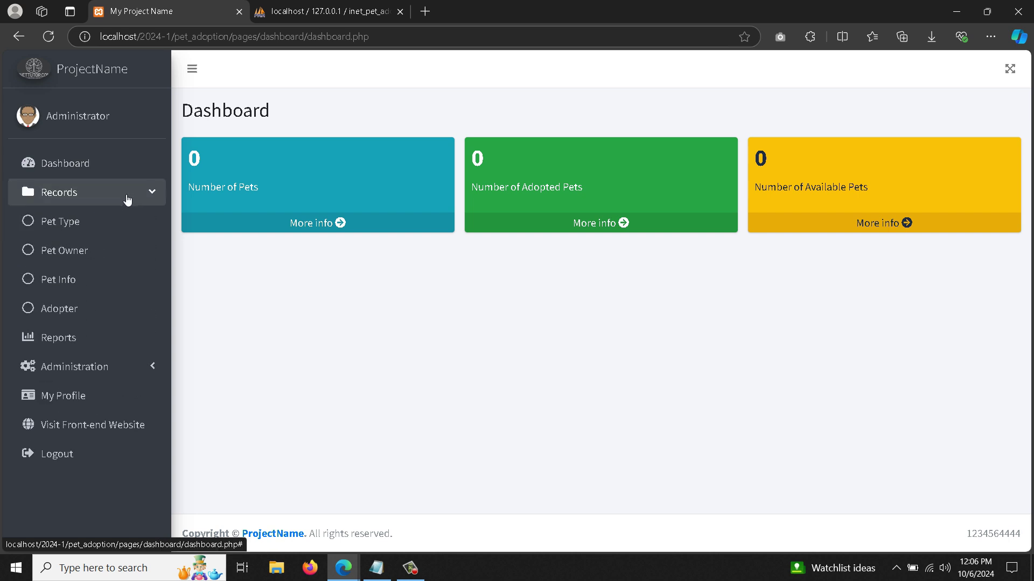
click(72, 227)
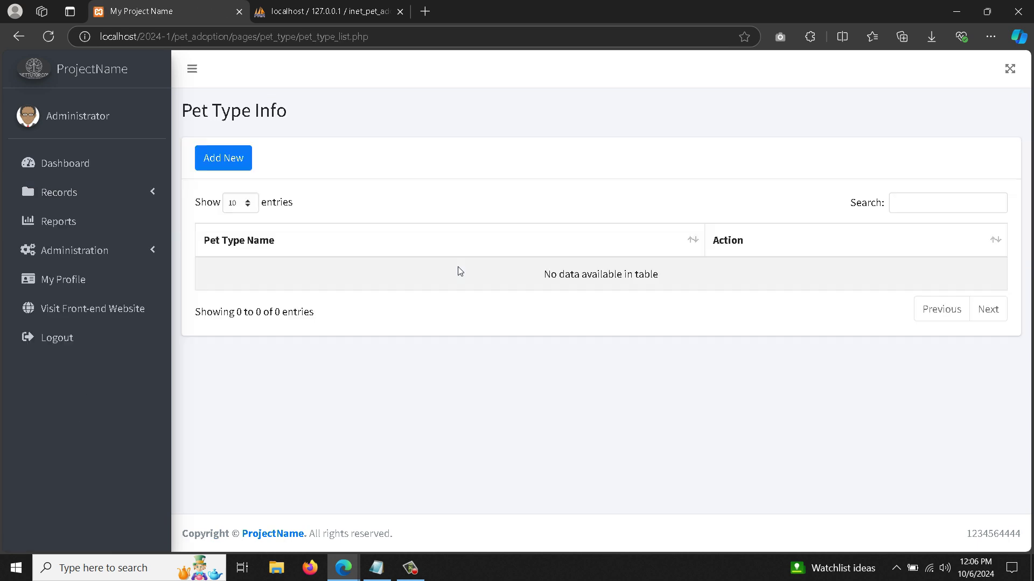
- Add 'dog' and 'cat' as new pet types, saving each one
click(224, 158)
click(377, 162)
text(dog)
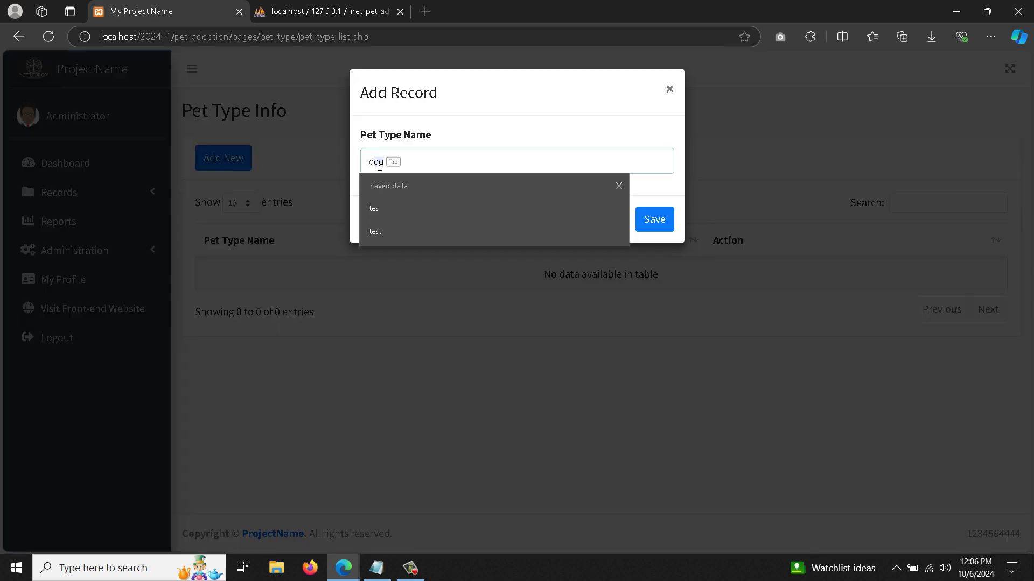
click(652, 236)
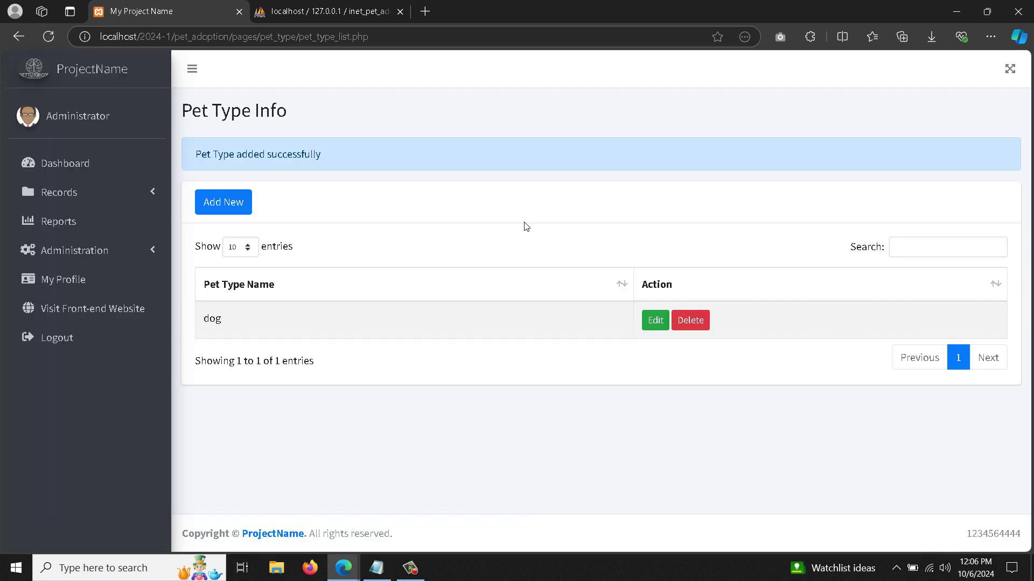
click(215, 202)
click(422, 169)
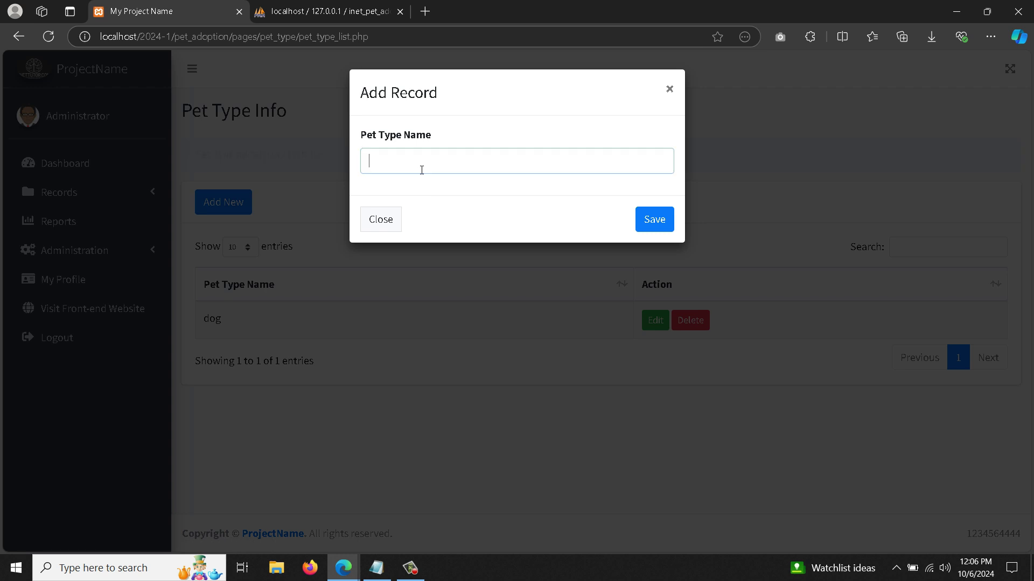
text(cat)
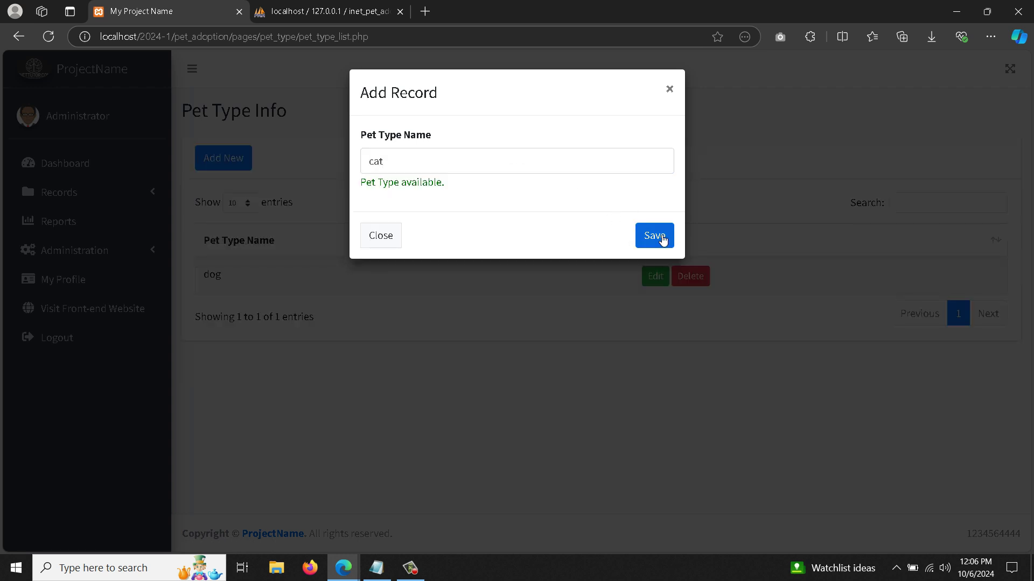
click(661, 238)
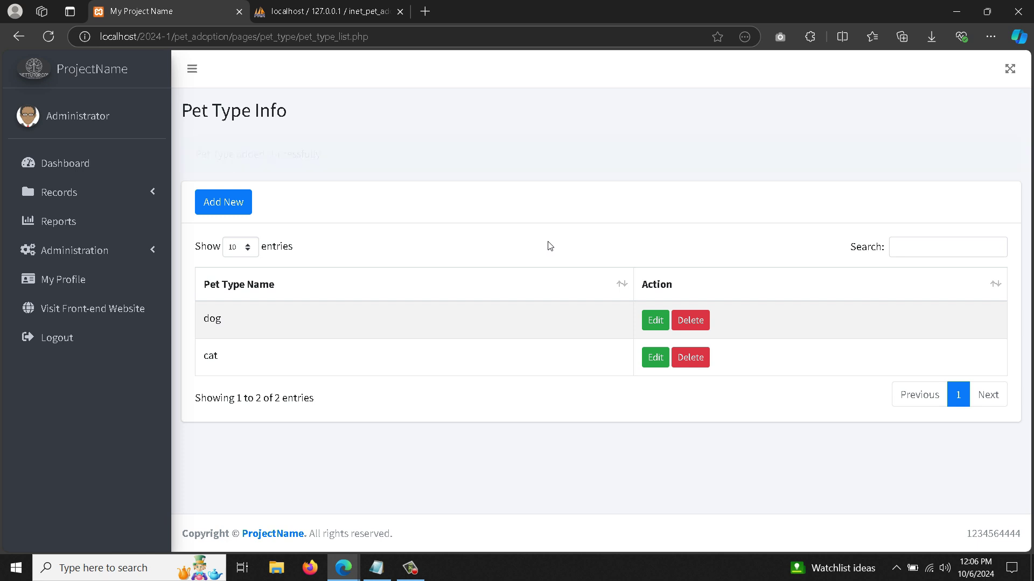
- Start a new pet owner record with the owner name and autofilled e-mail, contact and address
click(131, 192)
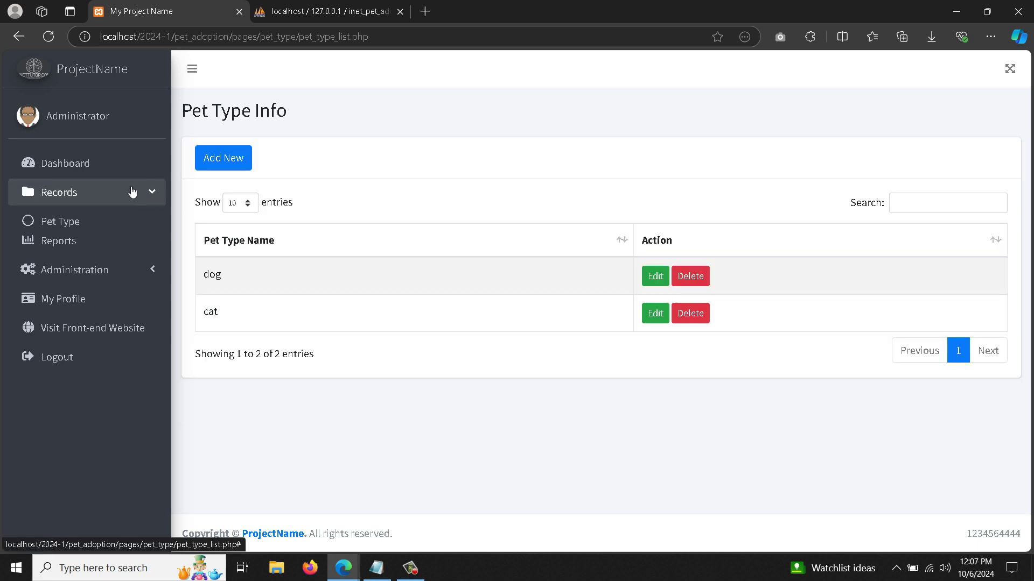
click(59, 250)
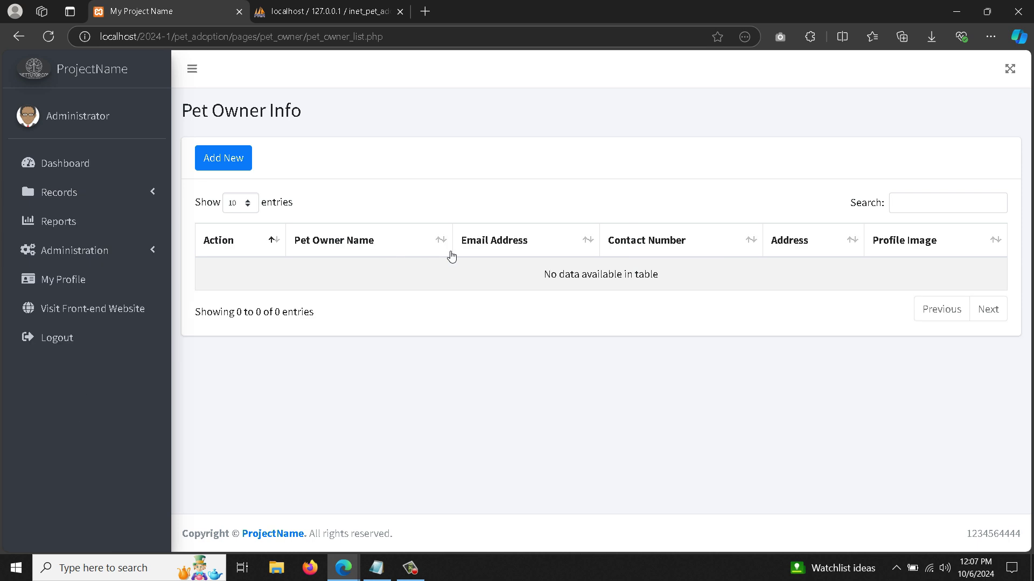
click(222, 157)
click(312, 163)
text(pet ownername)
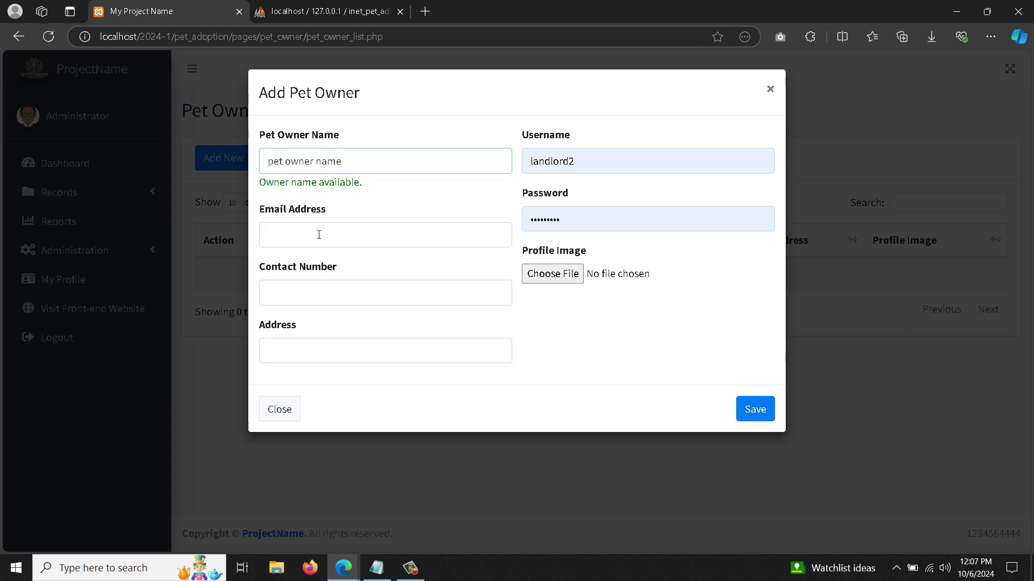
click(319, 235)
click(322, 290)
double_click(312, 294)
triple_click(352, 360)
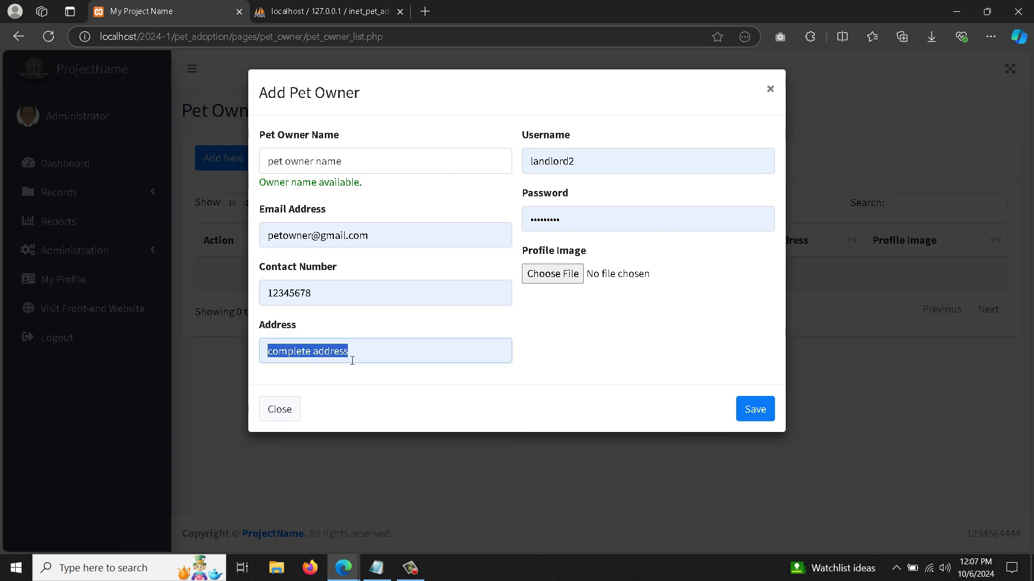
- Set the owner's username and password, attach avatar.png, and save the owner
double_click(567, 162)
text(p1)
key(Tab)
text(p)
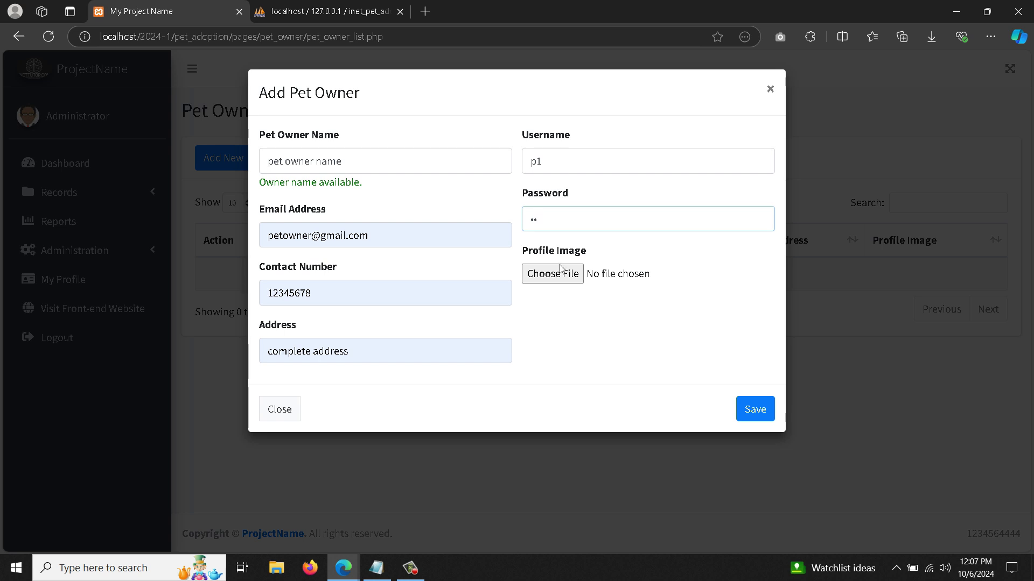
click(560, 269)
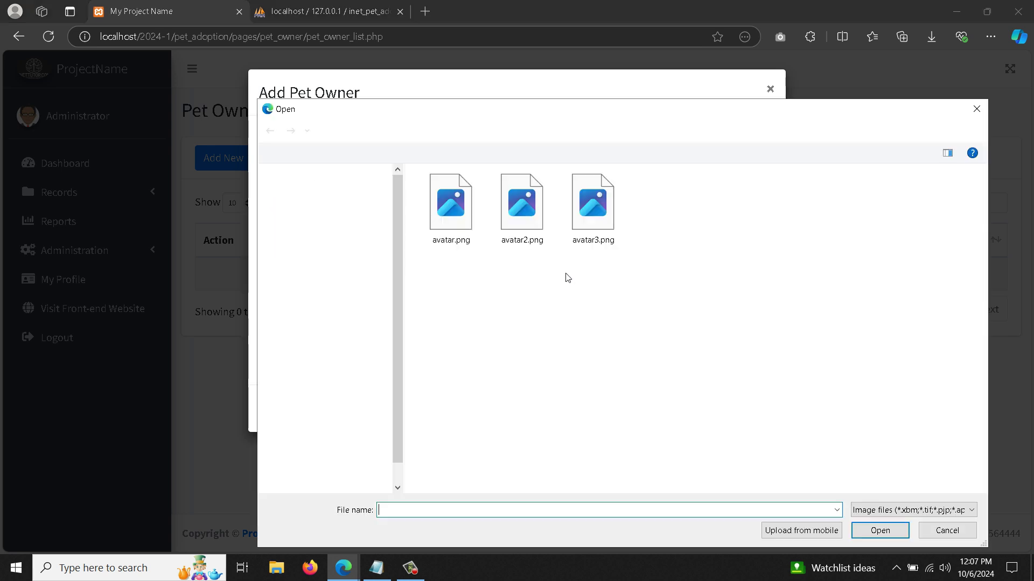
double_click(451, 226)
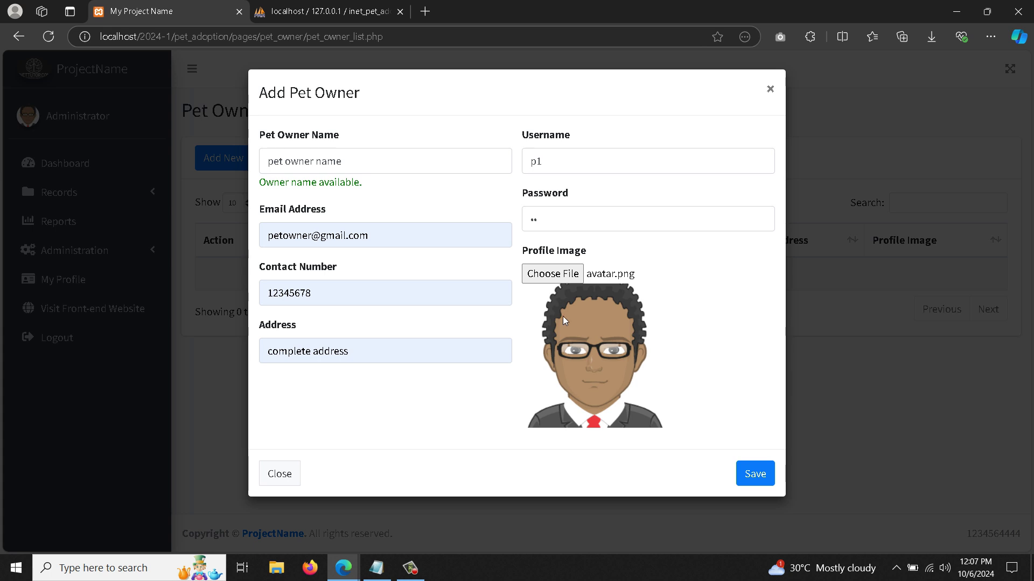
click(762, 477)
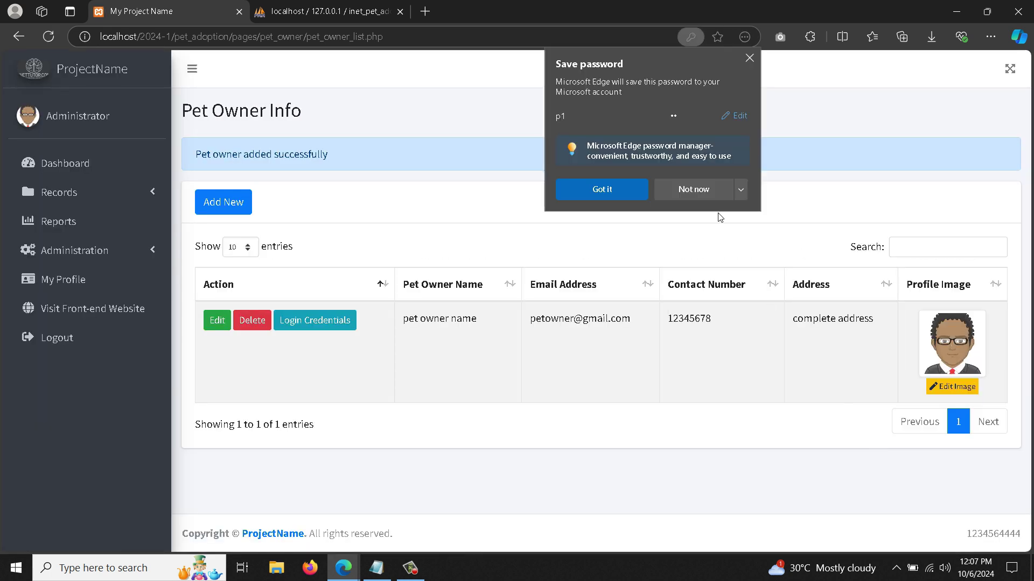
click(711, 190)
- Replace the owner's profile picture with avatar3.png and open the owner's details
click(952, 387)
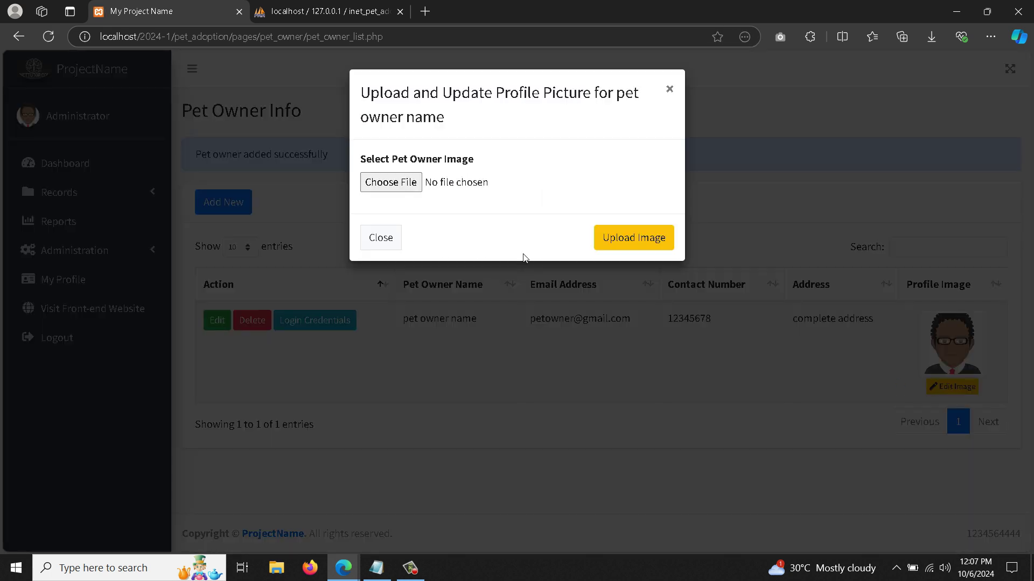
click(404, 189)
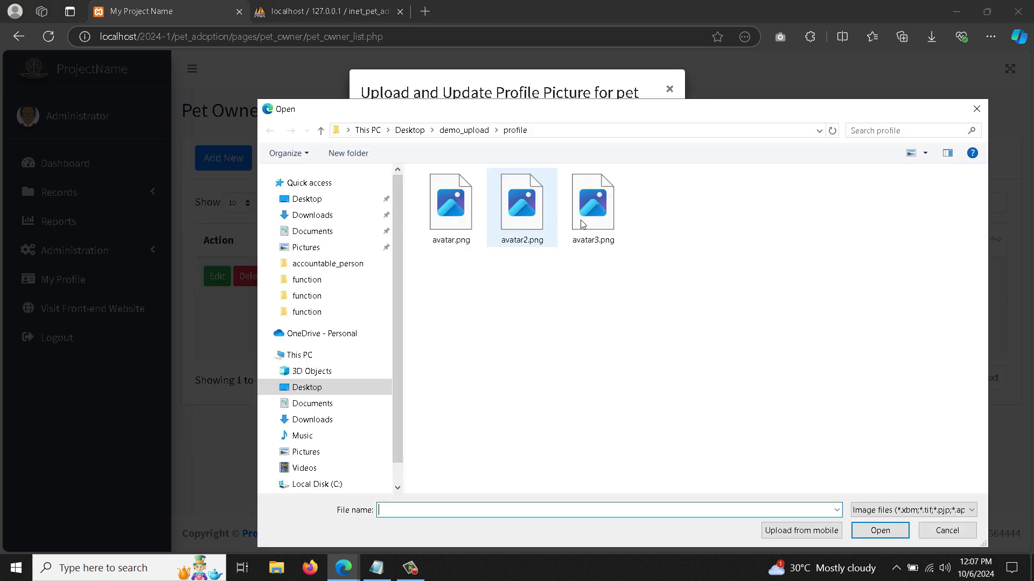
double_click(595, 221)
click(639, 384)
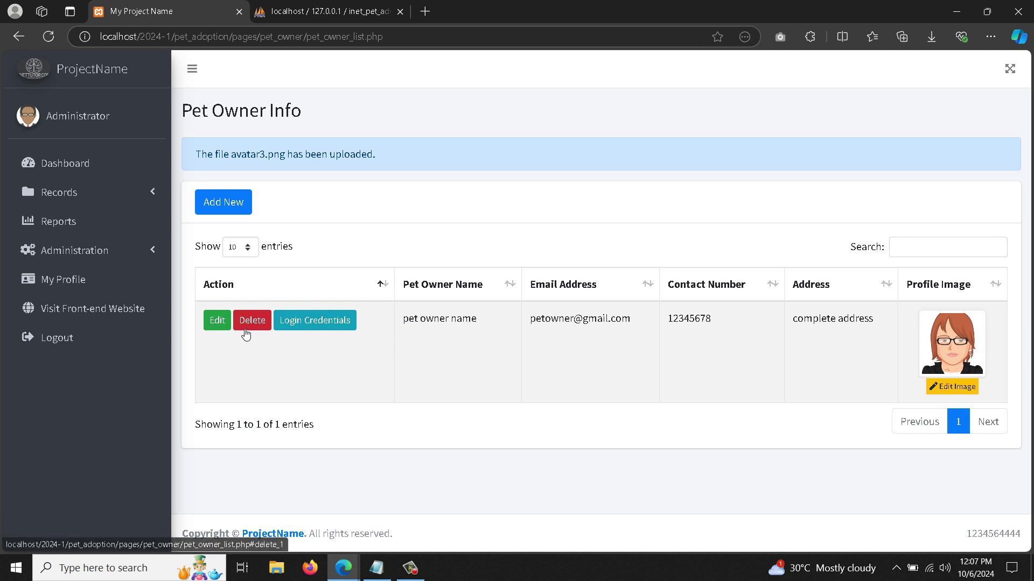
click(217, 320)
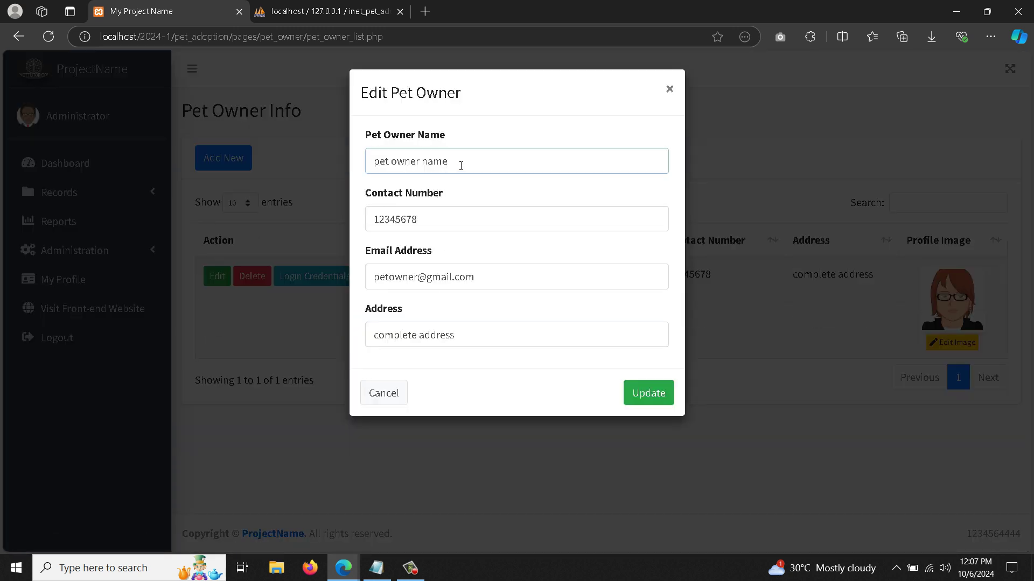
- Update the pet owner's login credentials with a new password entered in both fields
key(Tab)
key(Tab)
key(Tab)
key(Tab)
click(398, 402)
click(302, 282)
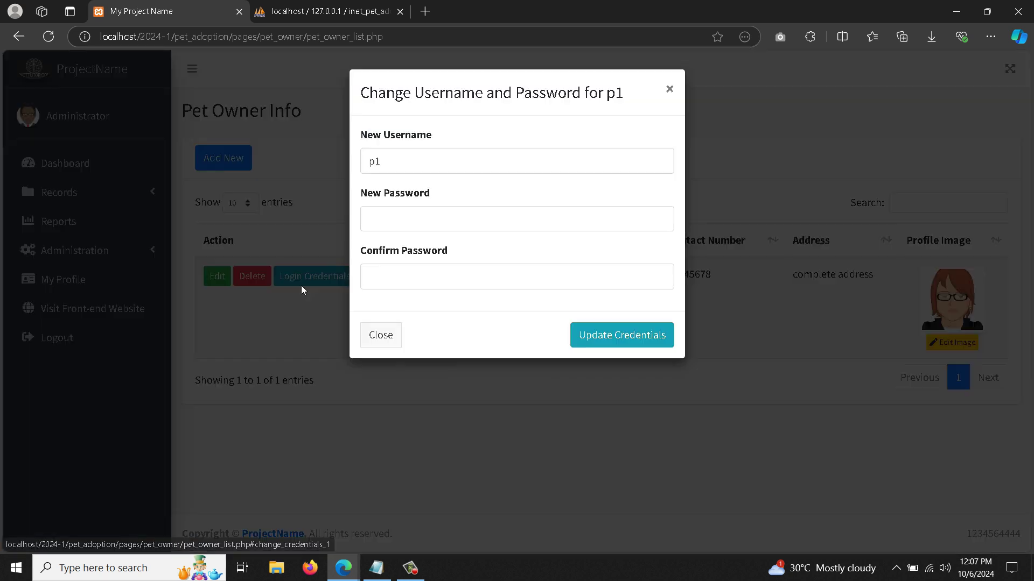
click(400, 228)
click(441, 355)
click(390, 229)
text(p1)
key(Tab)
text(p1)
click(620, 336)
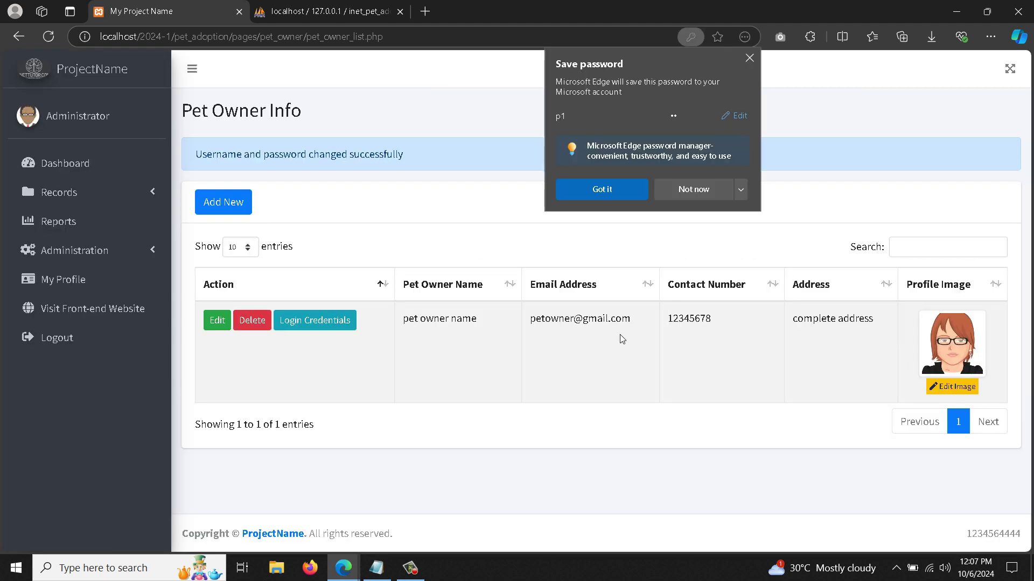
click(694, 189)
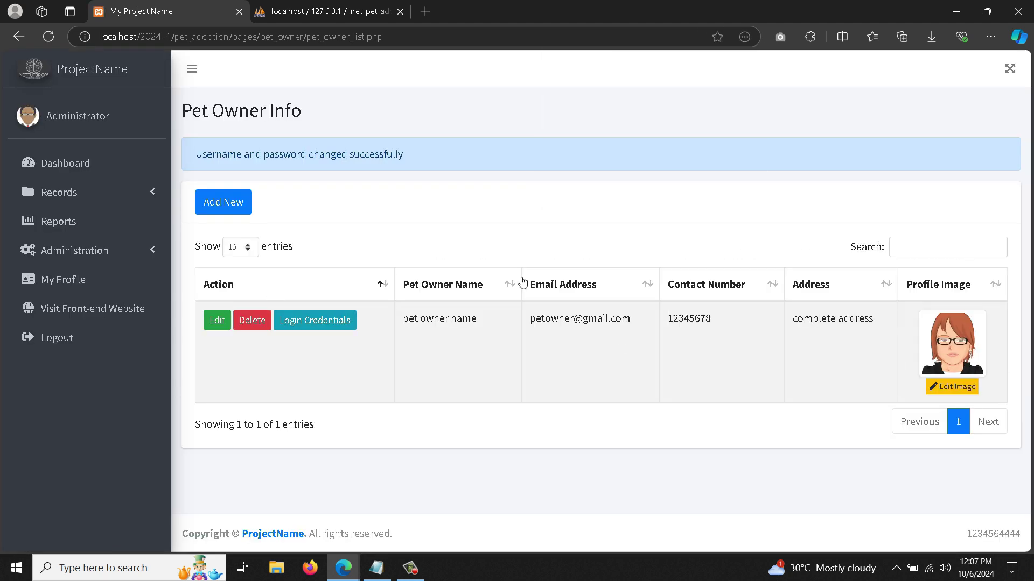
click(142, 251)
click(103, 339)
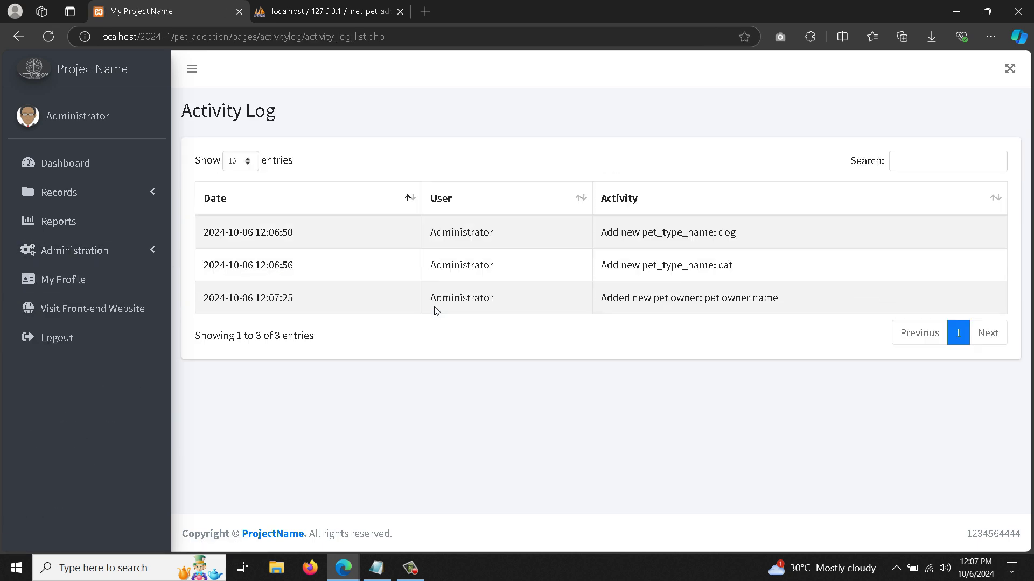
triple_click(625, 232)
triple_click(716, 265)
triple_click(728, 303)
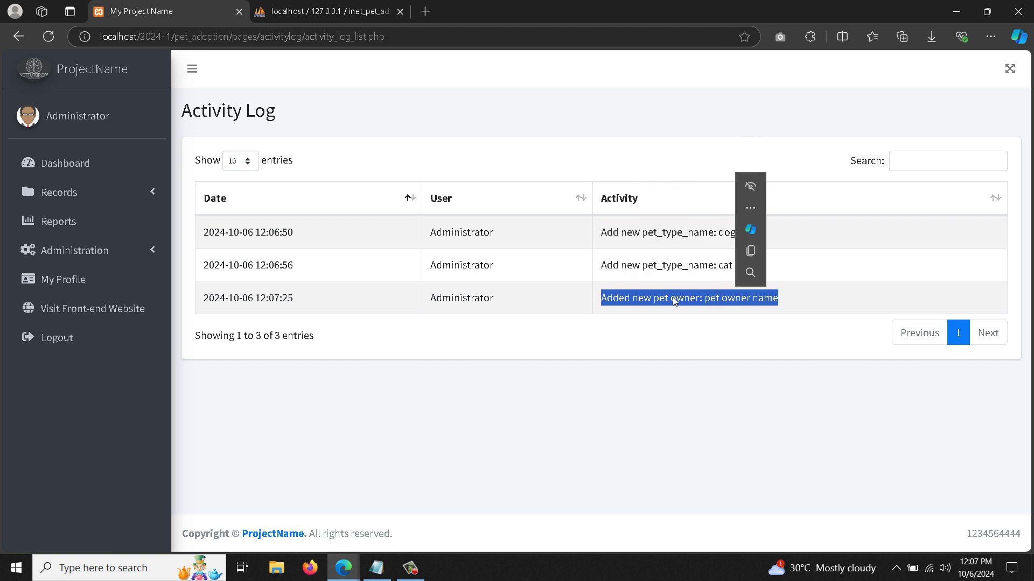
triple_click(226, 111)
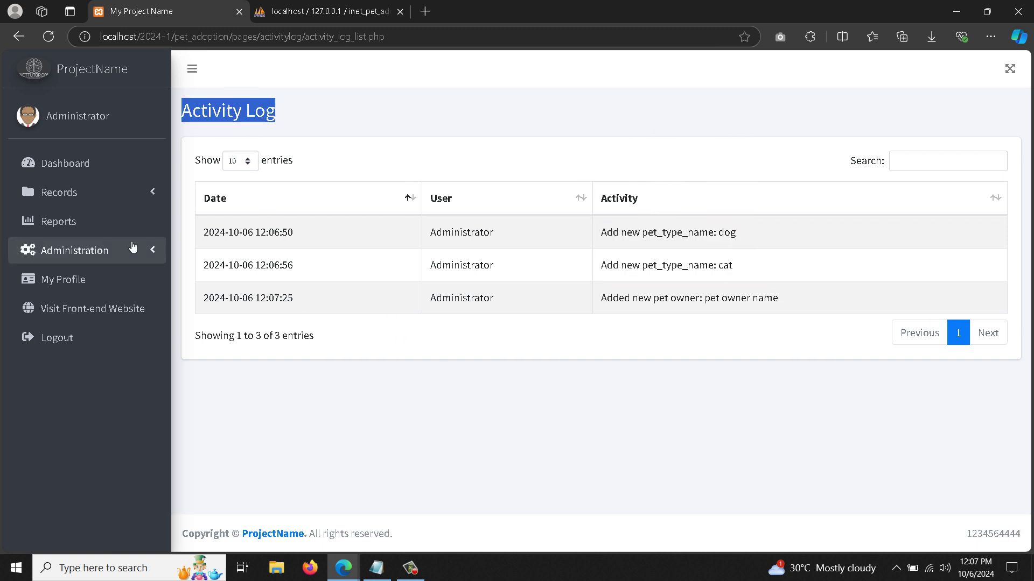
click(107, 197)
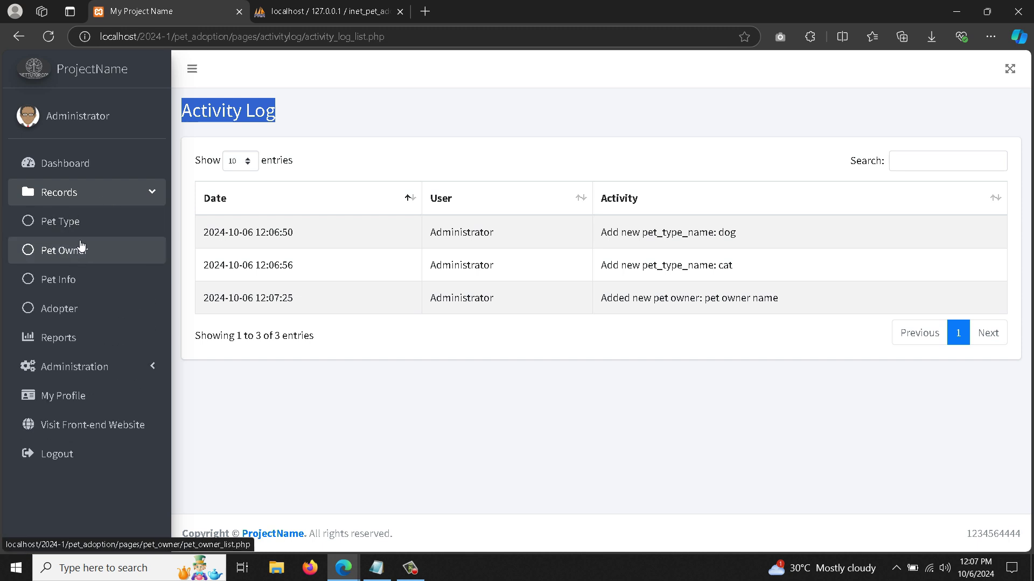
- Start a new pet record for the existing owner, named 'pet 1', with type dog
click(77, 255)
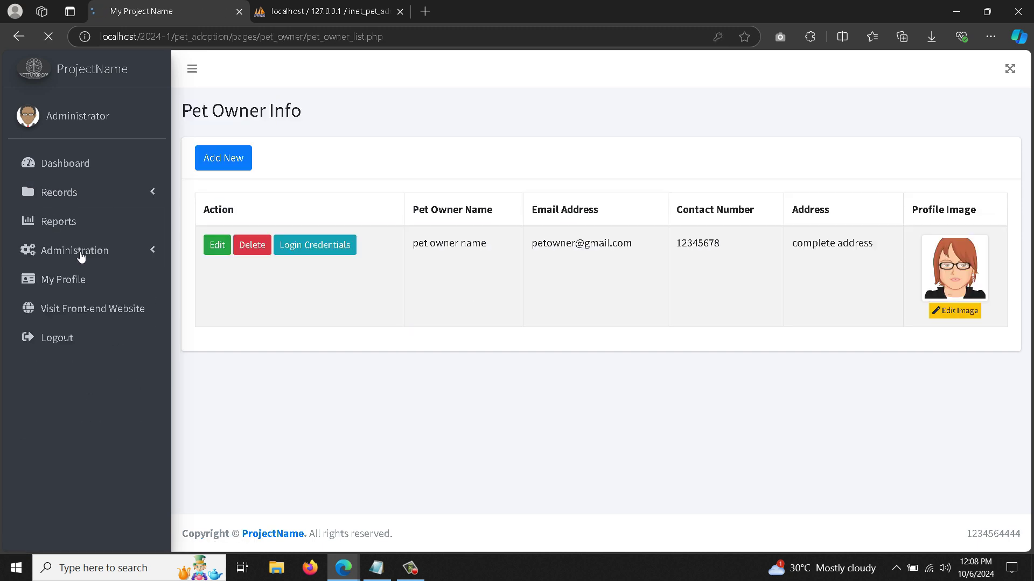
click(86, 200)
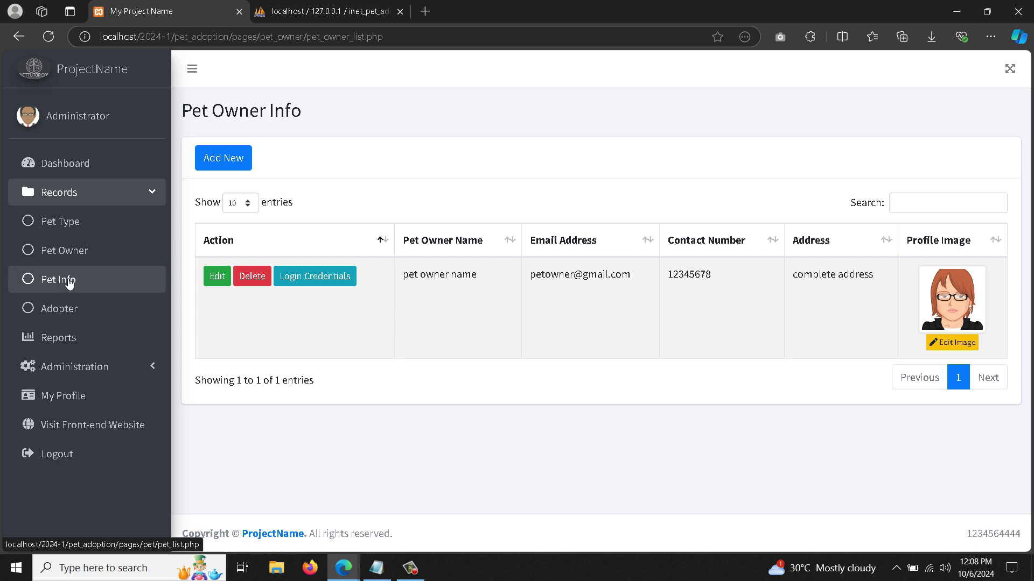
click(58, 279)
click(227, 161)
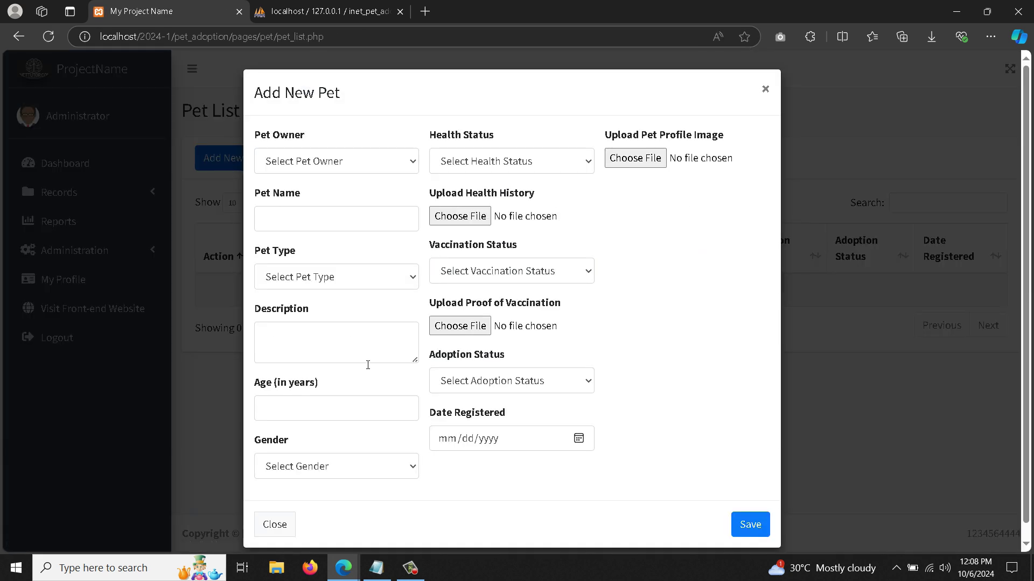
click(320, 162)
click(321, 198)
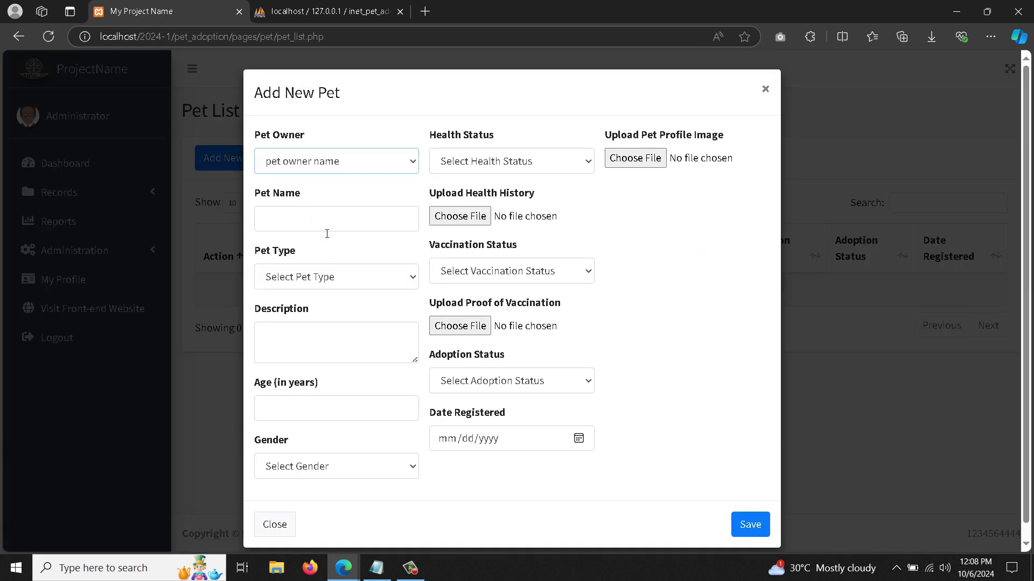
click(326, 230)
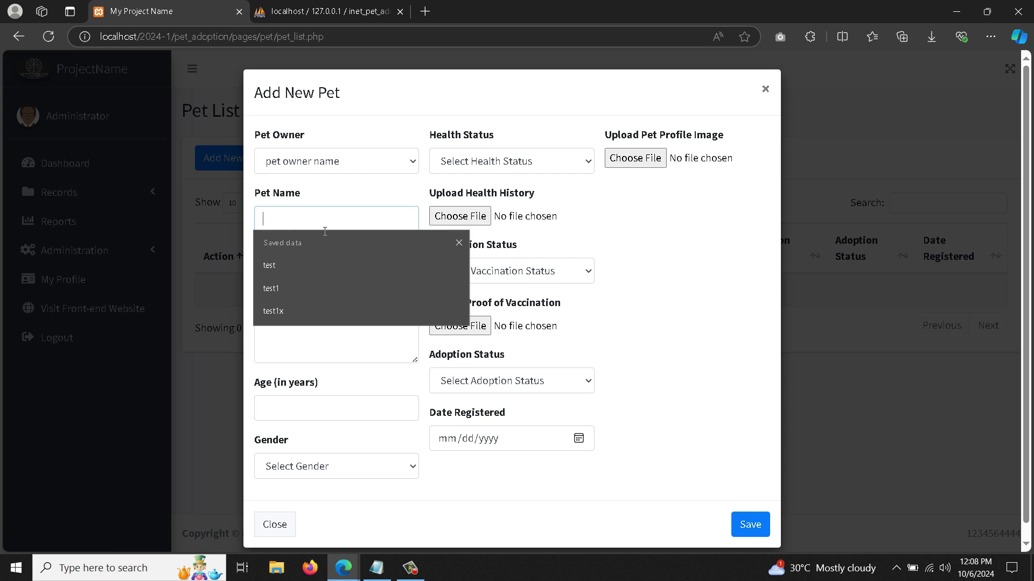
text(pet 1)
click(347, 279)
click(326, 320)
- Enter description 'pet', age 5, gender Male and health status Healthy
click(332, 339)
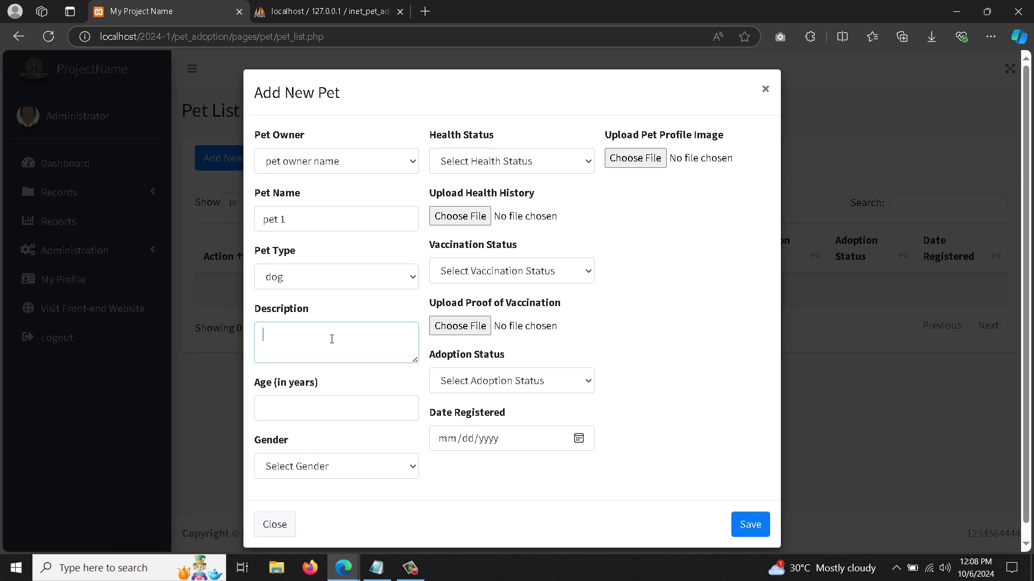
text(pet)
click(350, 411)
text(5)
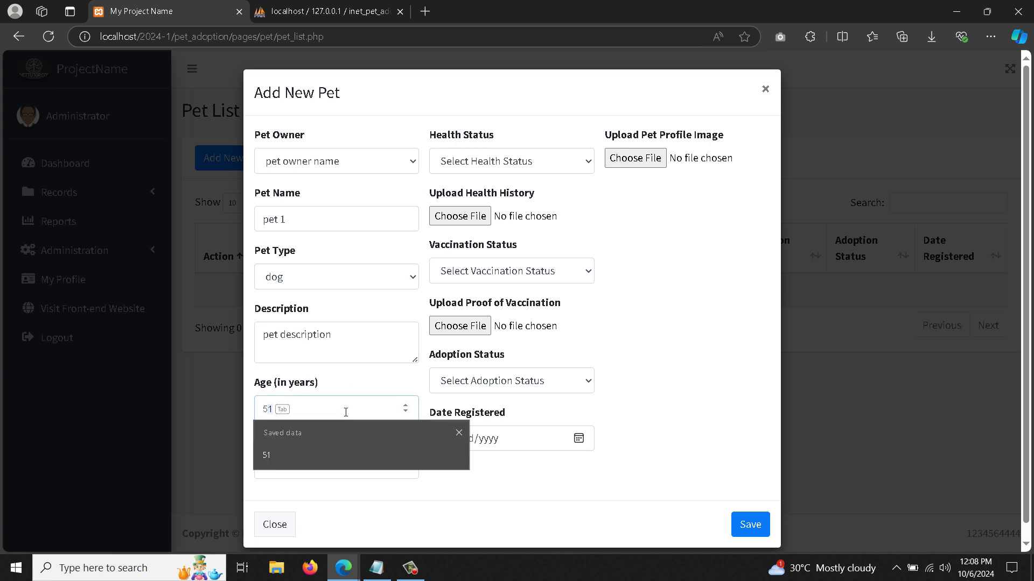
click(415, 374)
click(353, 473)
click(321, 509)
click(505, 167)
click(464, 206)
click(478, 222)
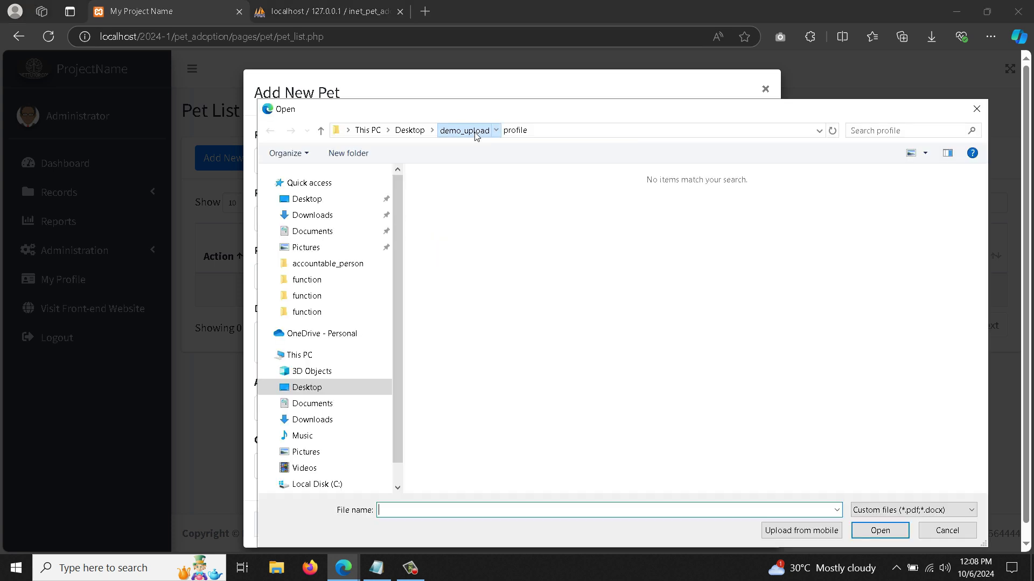
- Attach demo_pdf_upload.pdf as health history and as vaccination proof, marking the pet Vaccinated
click(473, 131)
double_click(458, 186)
click(460, 214)
double_click(460, 214)
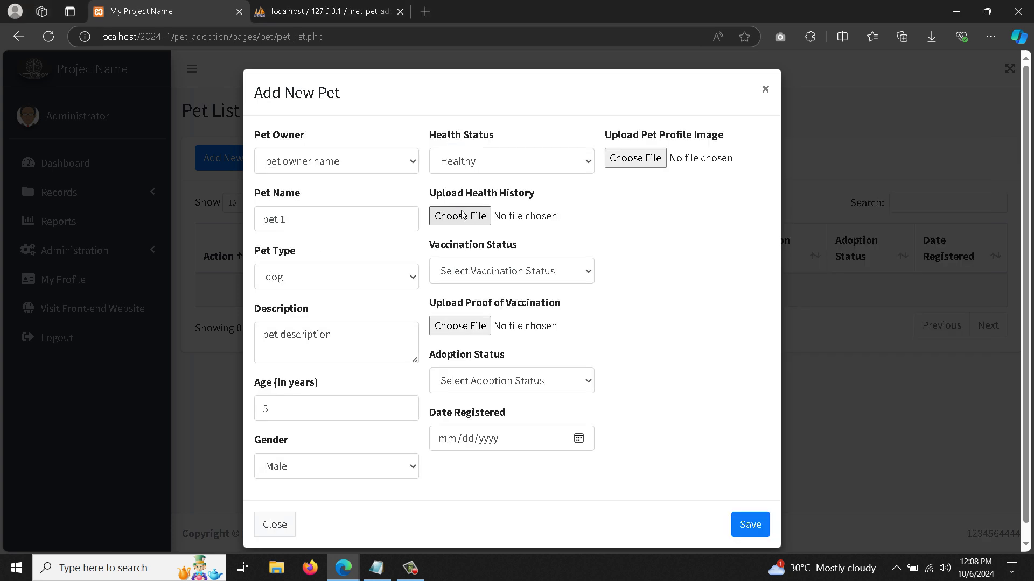
click(484, 273)
click(468, 316)
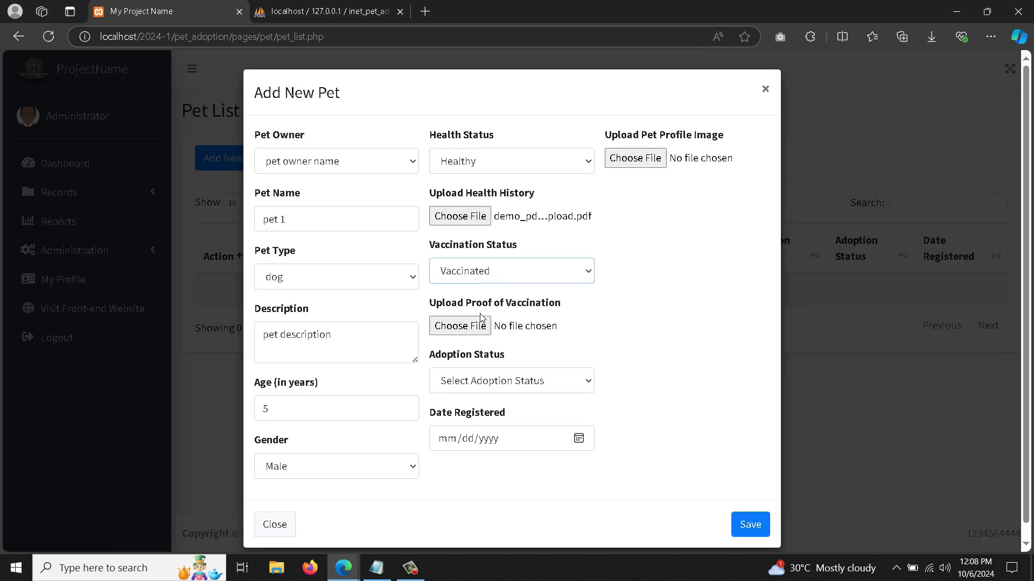
click(474, 325)
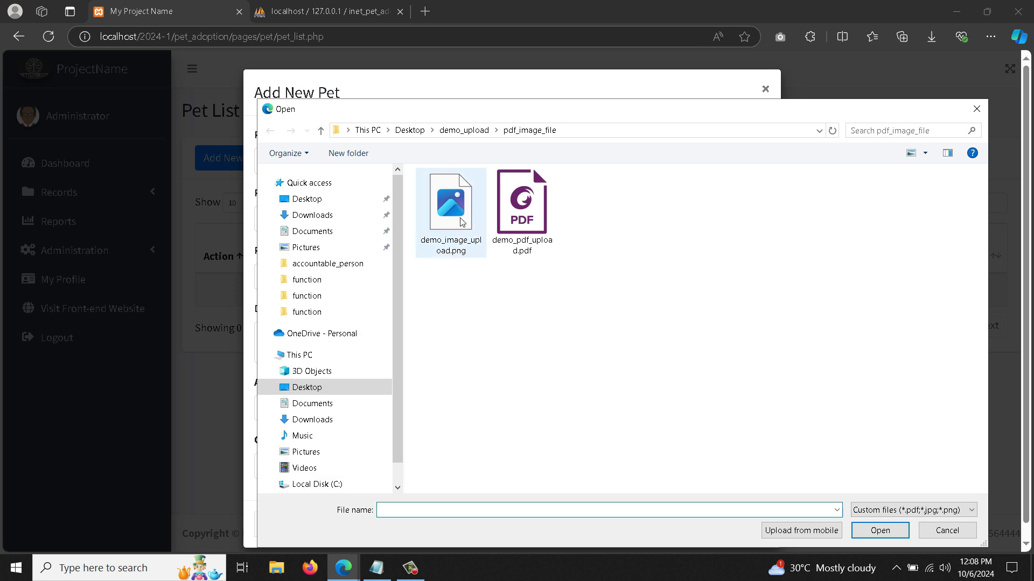
double_click(522, 215)
- Mark the pet Available, register it on 10/06/2024, attach demo_image_upload.png, and save
click(483, 381)
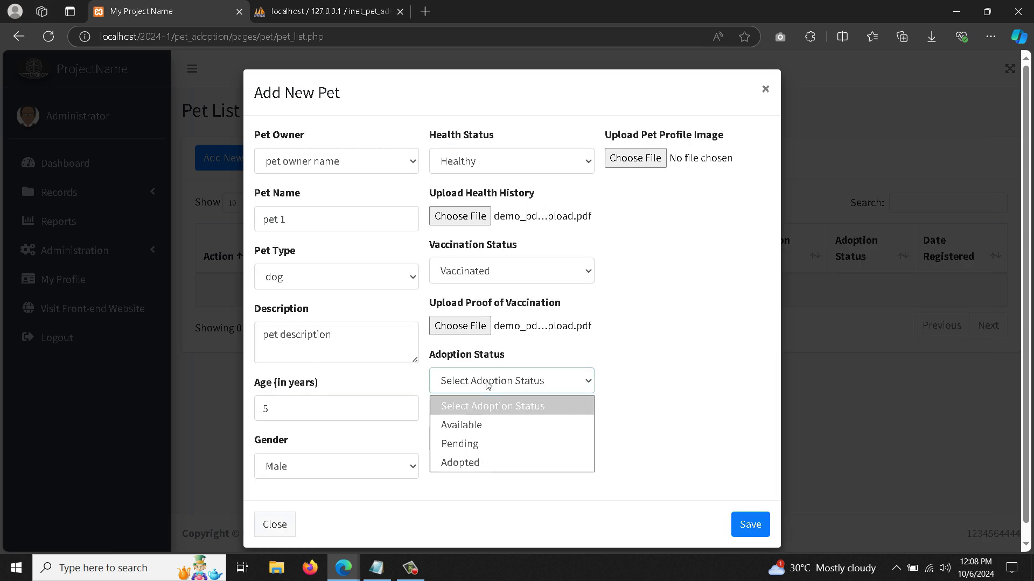
click(479, 425)
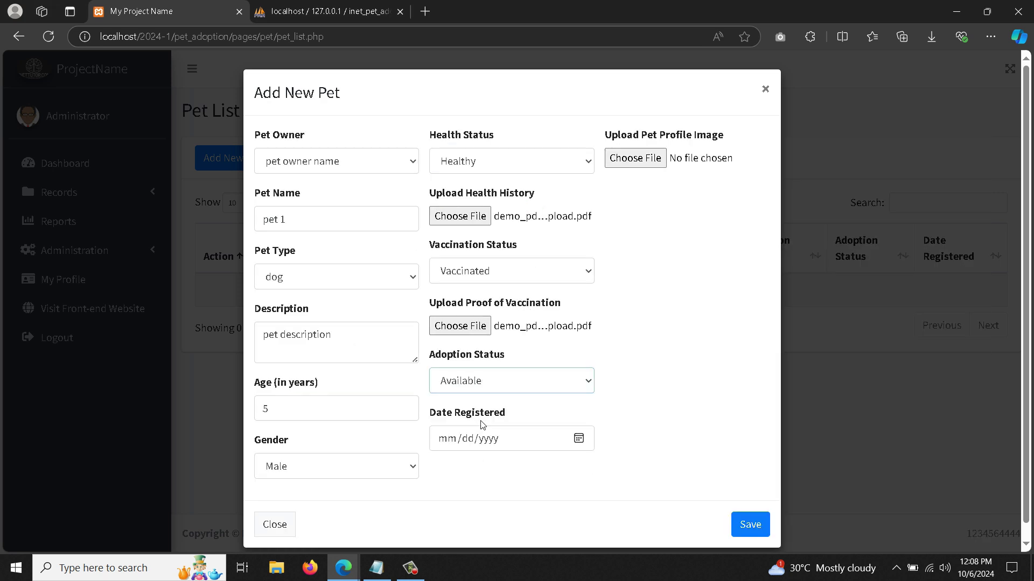
click(577, 437)
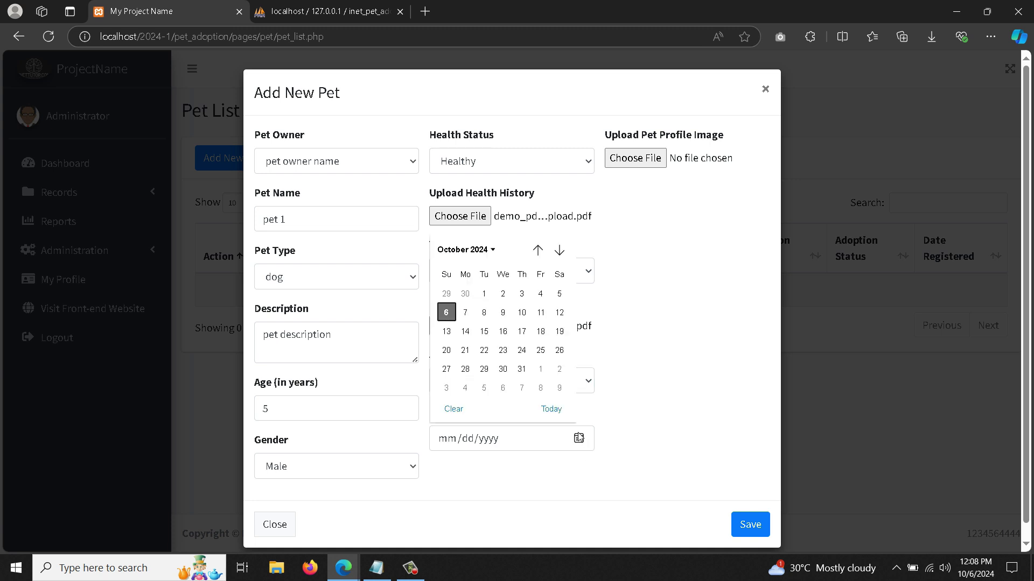
click(446, 314)
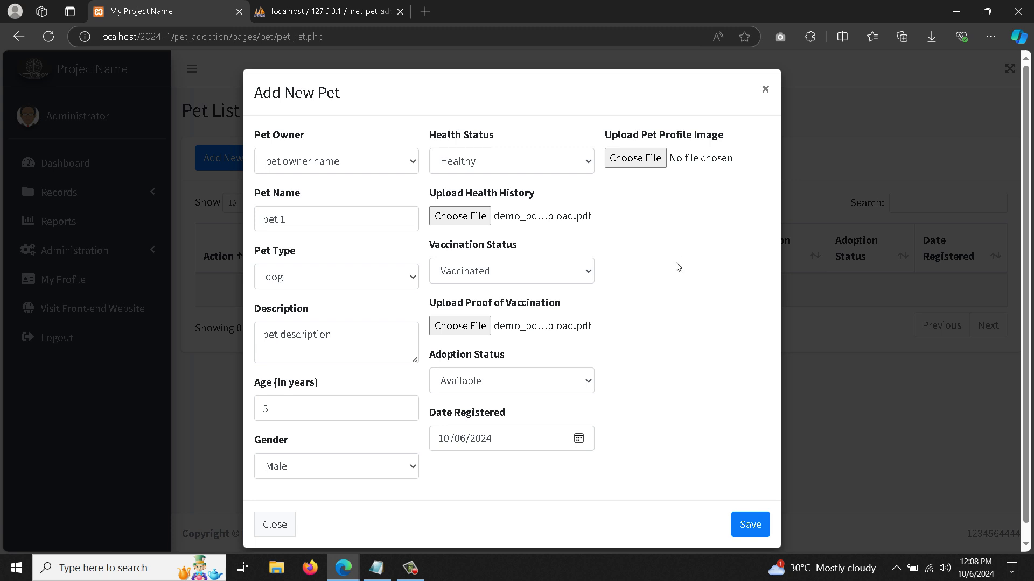
click(658, 162)
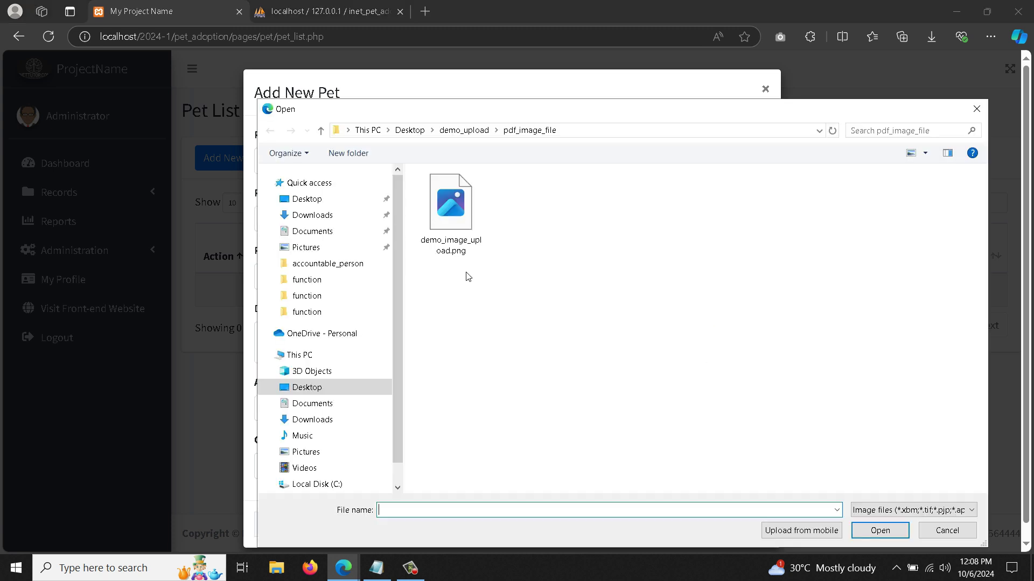
double_click(450, 210)
click(749, 525)
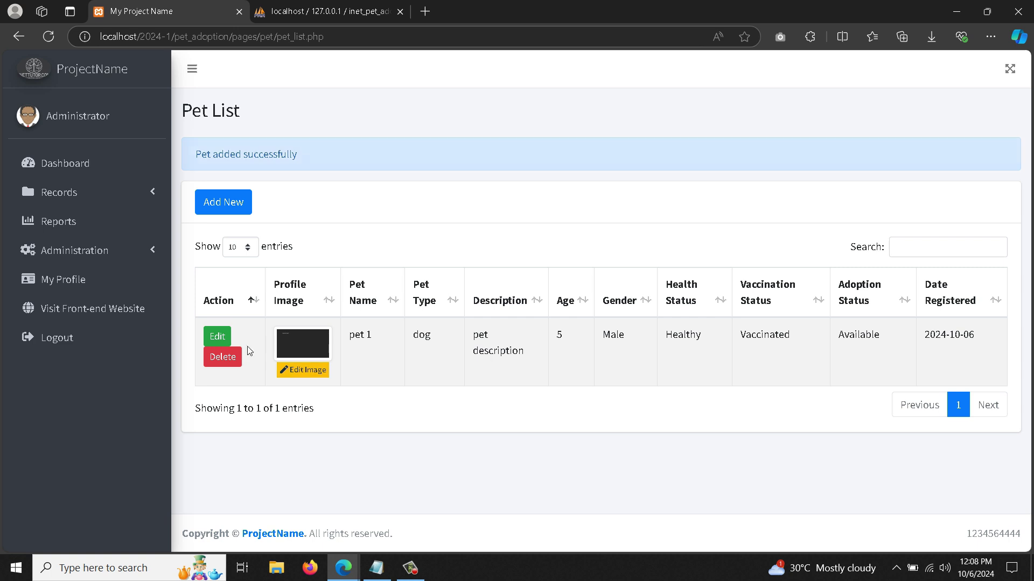
- Review pet 1's uploaded health and vaccination PDFs and submit the form unchanged
click(218, 337)
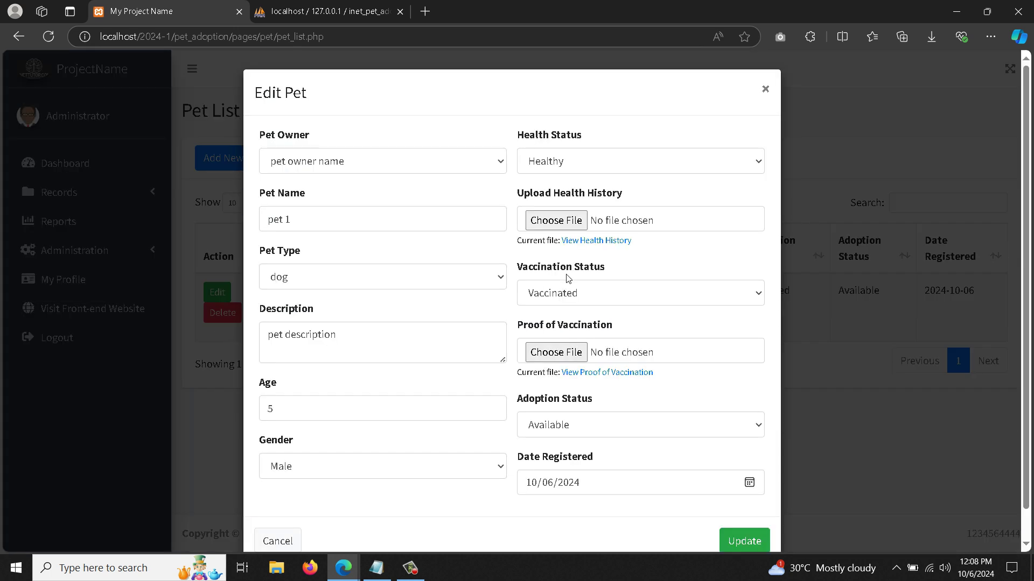
click(591, 241)
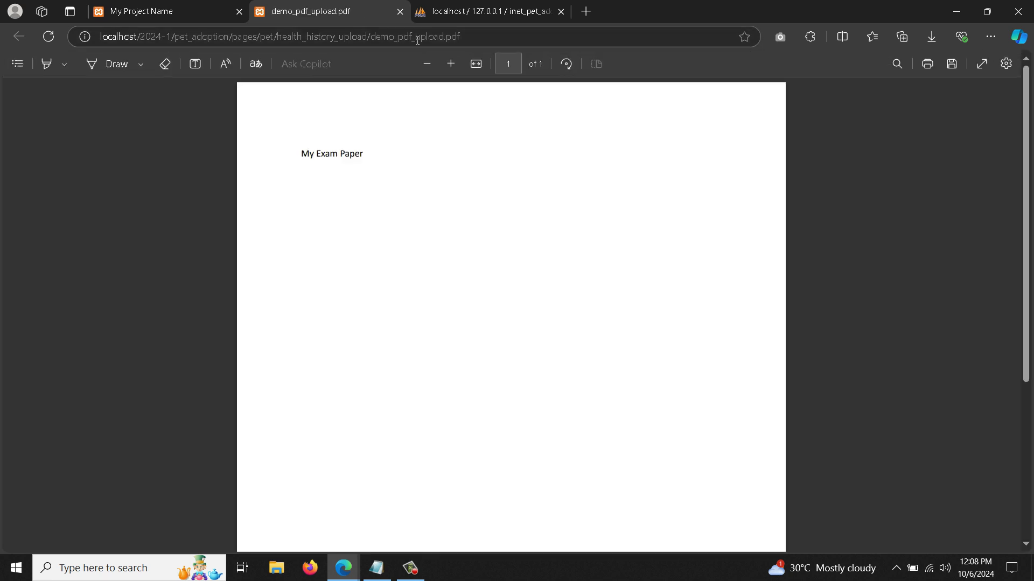
click(399, 11)
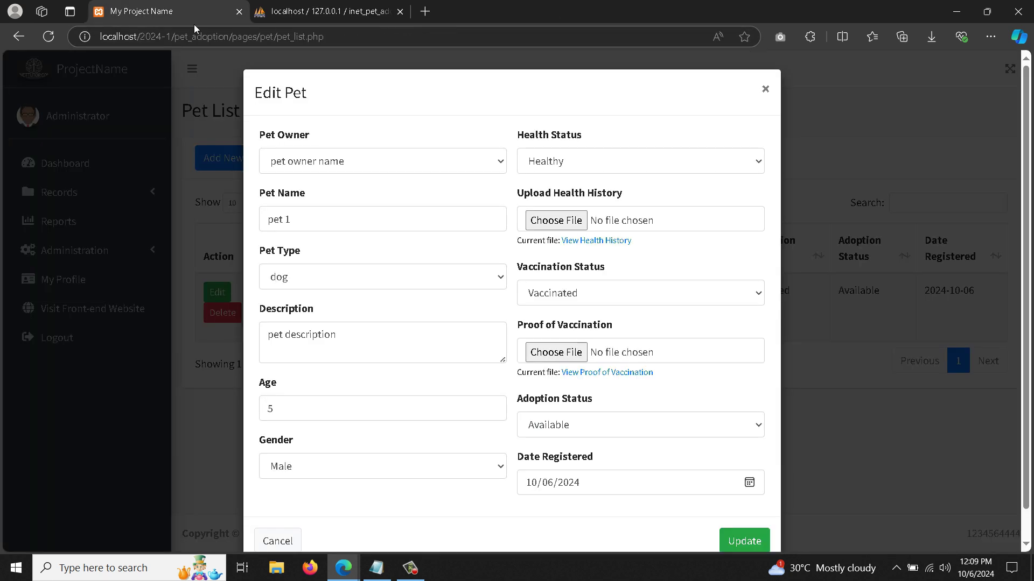
click(629, 375)
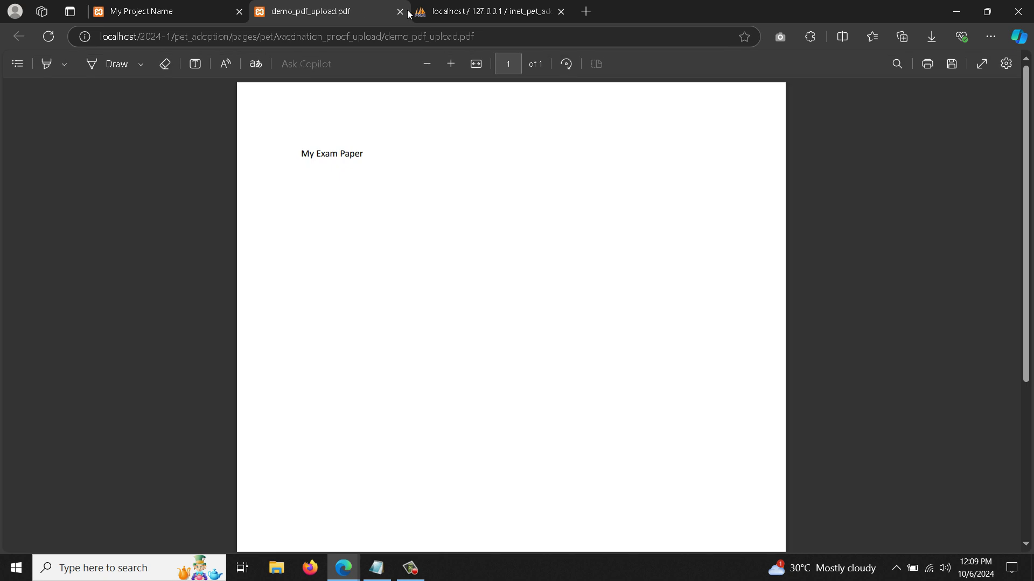
click(400, 12)
click(621, 164)
click(671, 142)
click(750, 539)
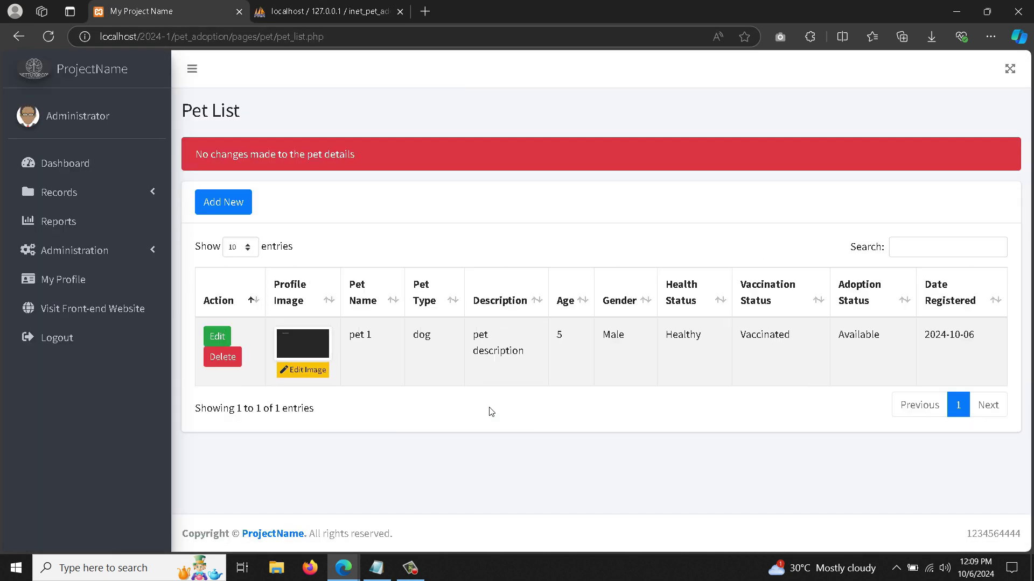
triple_click(265, 156)
click(355, 344)
- Rename the pet to 'pet name' and save the updated details
click(218, 336)
click(303, 224)
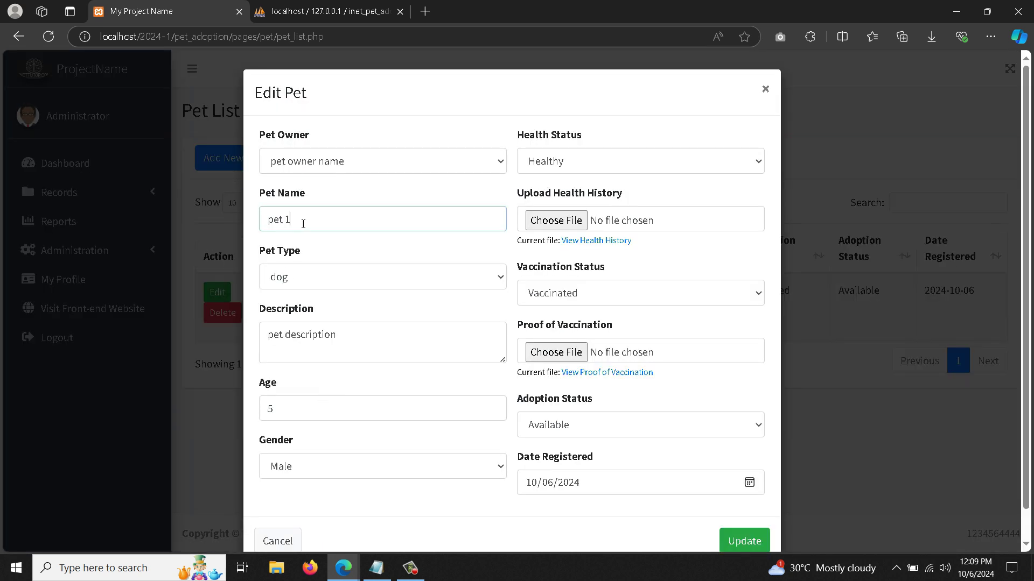
text(name)
click(726, 539)
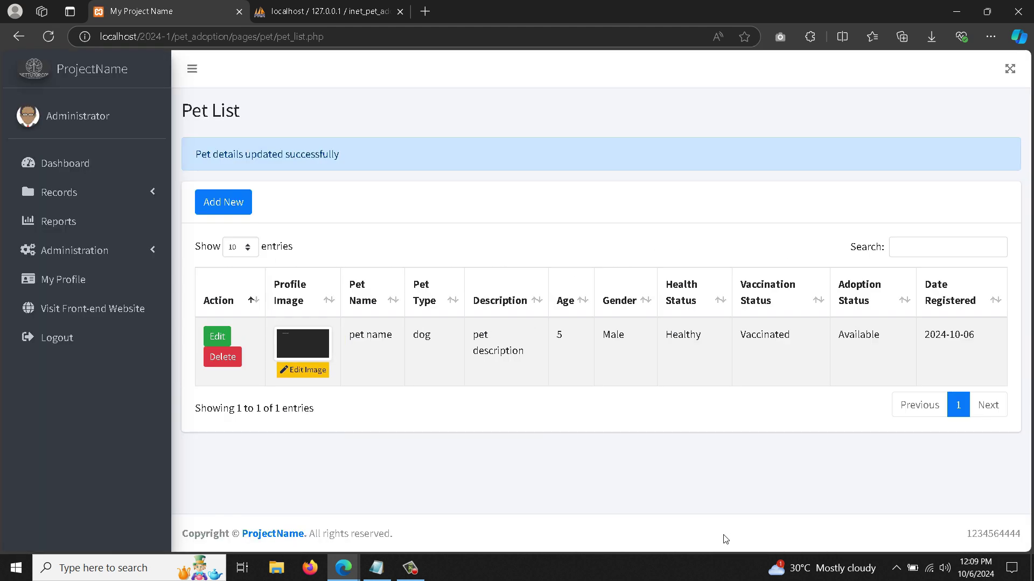
triple_click(383, 335)
click(426, 386)
click(118, 245)
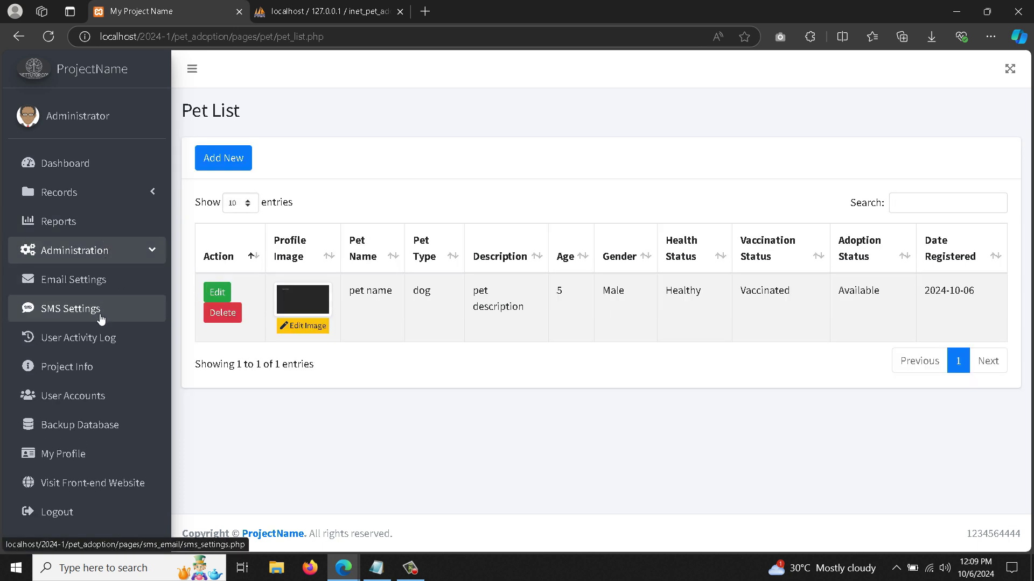
click(100, 342)
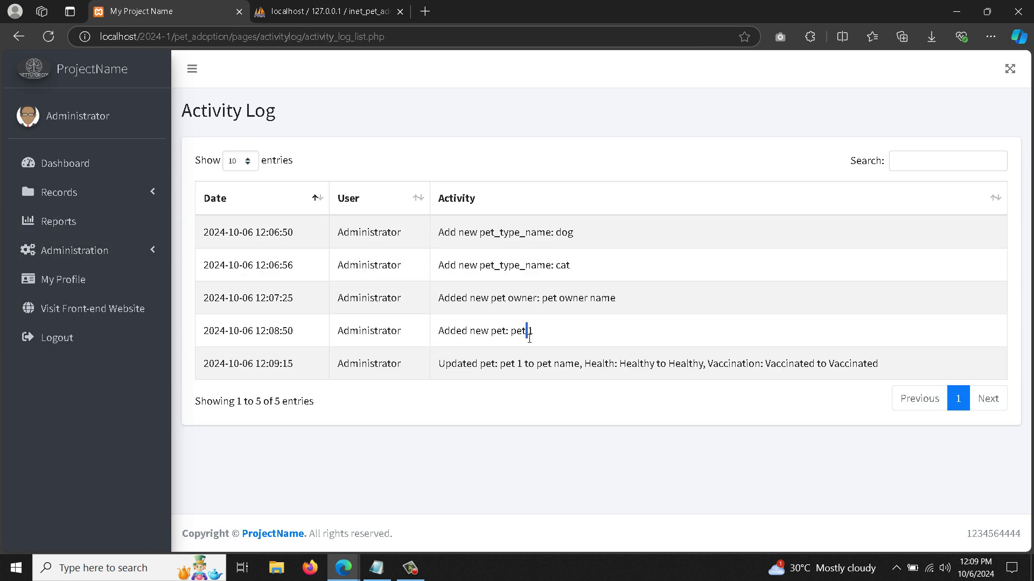
drag(538, 365, 883, 369)
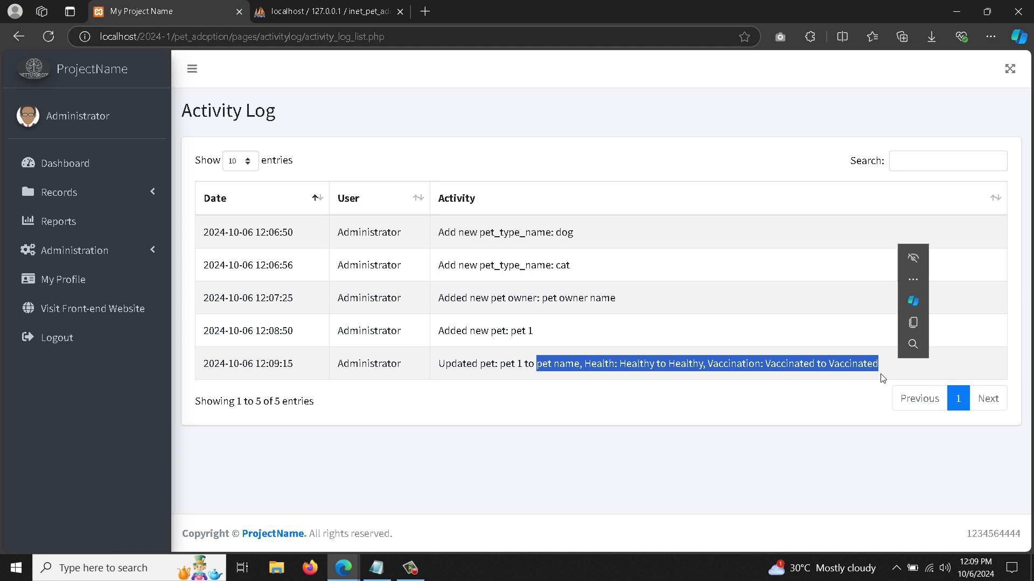
click(822, 407)
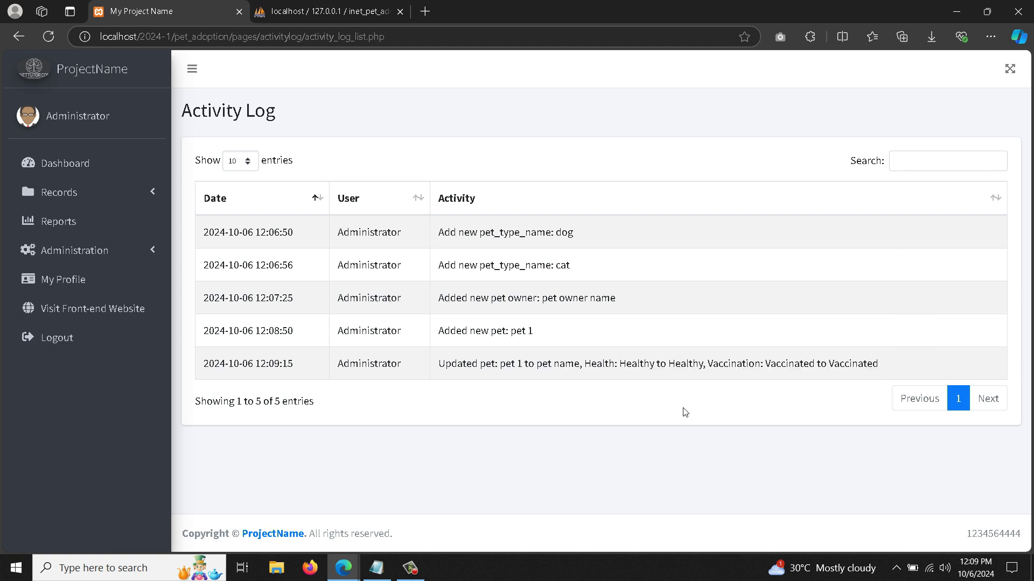
click(71, 192)
click(88, 281)
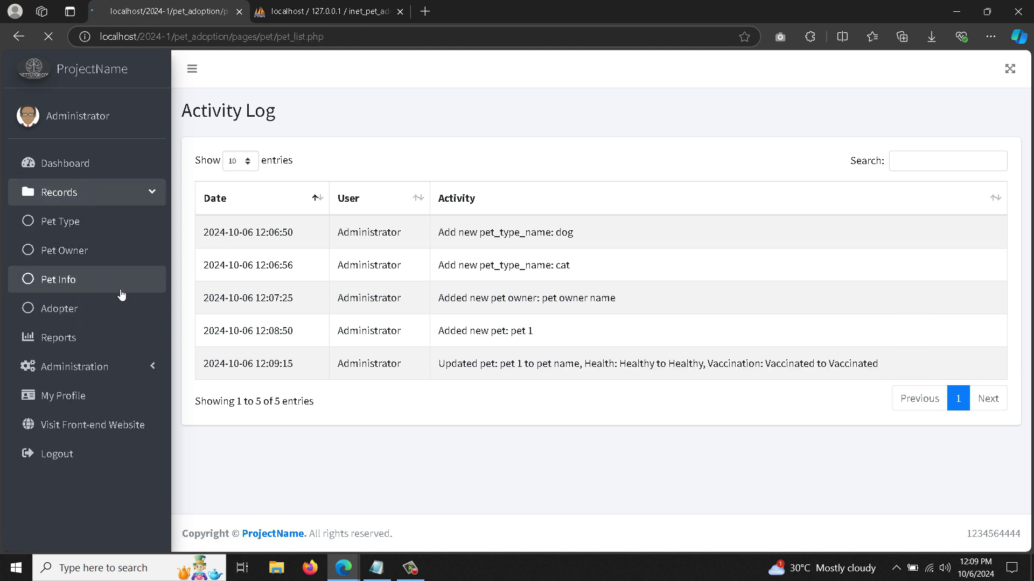
click(78, 192)
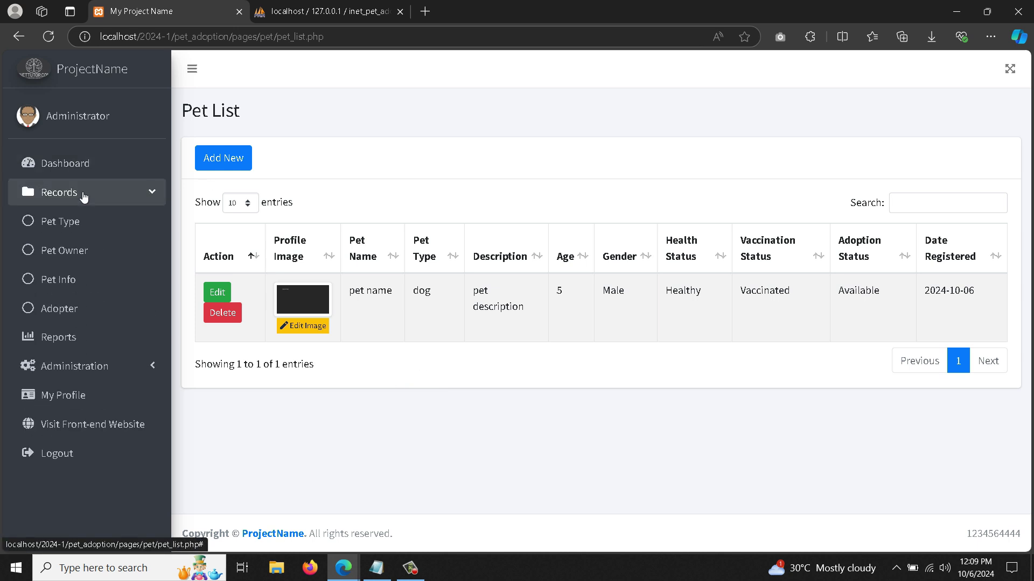
- Start a new adopter named 'adopter name', entering e-mail, contact number and address
click(80, 315)
click(232, 160)
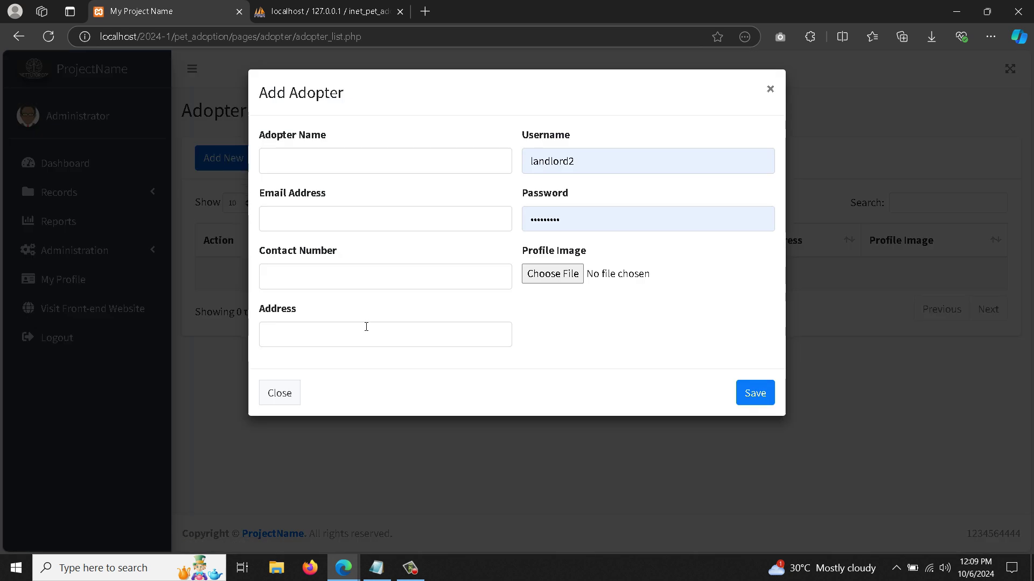
click(307, 169)
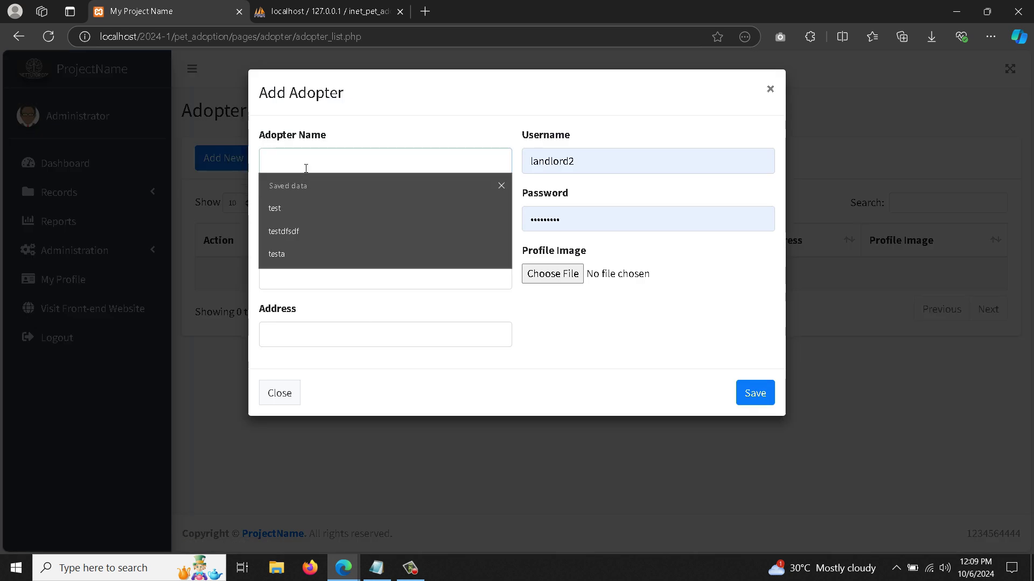
text(adopter name)
click(341, 234)
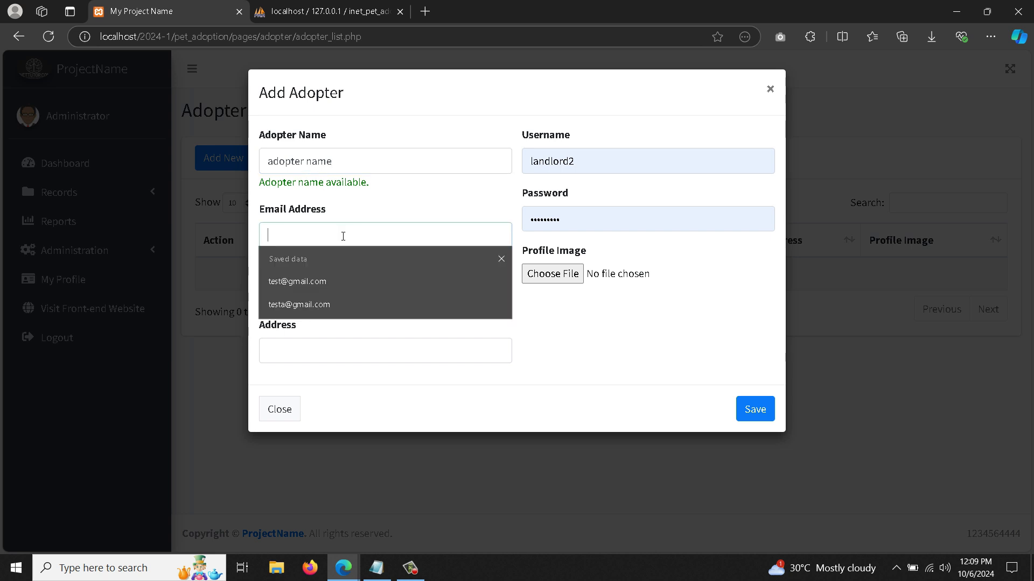
click(341, 282)
click(346, 296)
text(121335536546)
click(345, 349)
text(complete address)
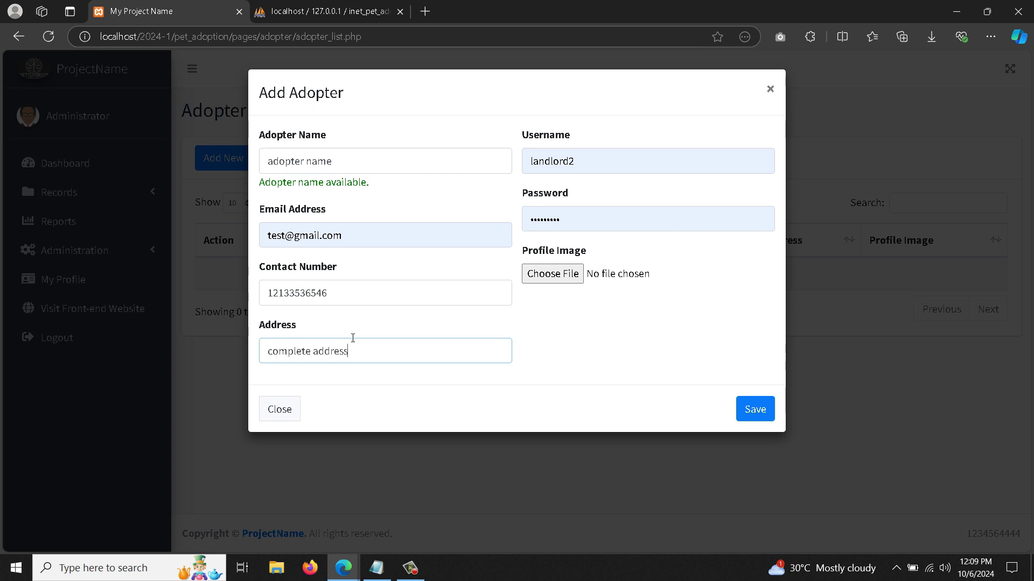
- Set the adopter's username and password, choose an avatar image, and save the adopter
double_click(571, 163)
text(a1)
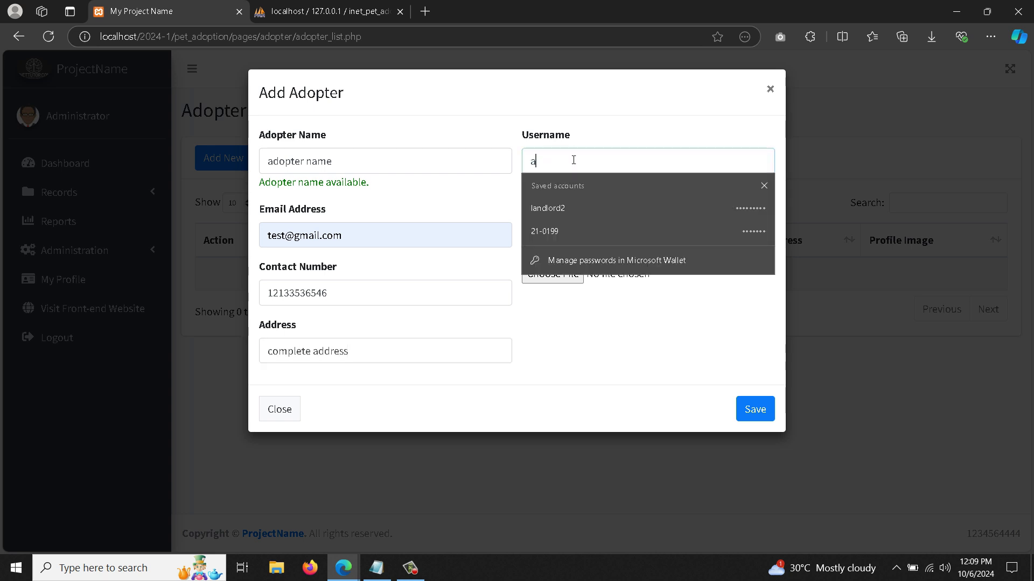
click(591, 215)
text(a1)
click(568, 274)
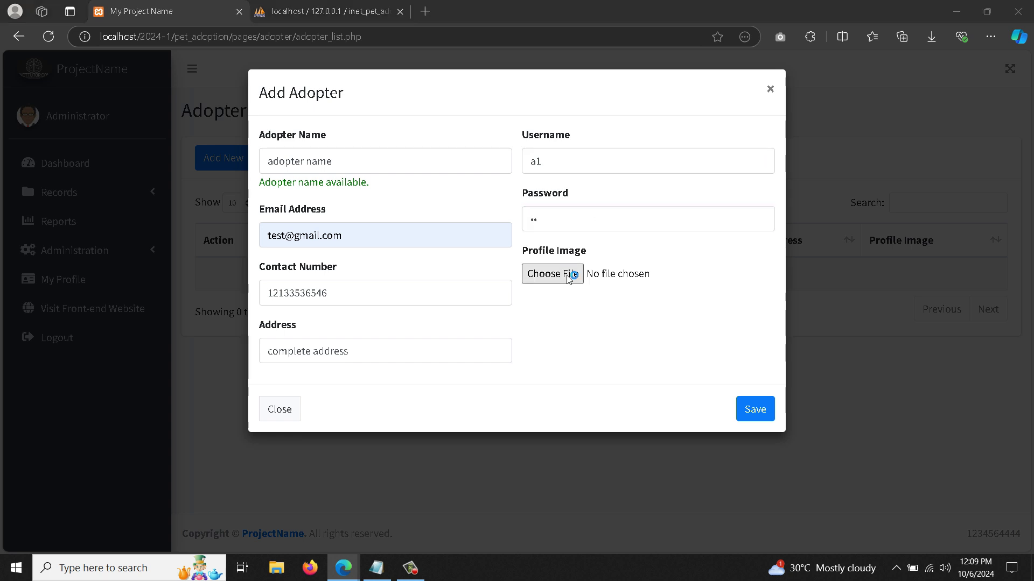
click(457, 131)
double_click(443, 207)
key(Escape)
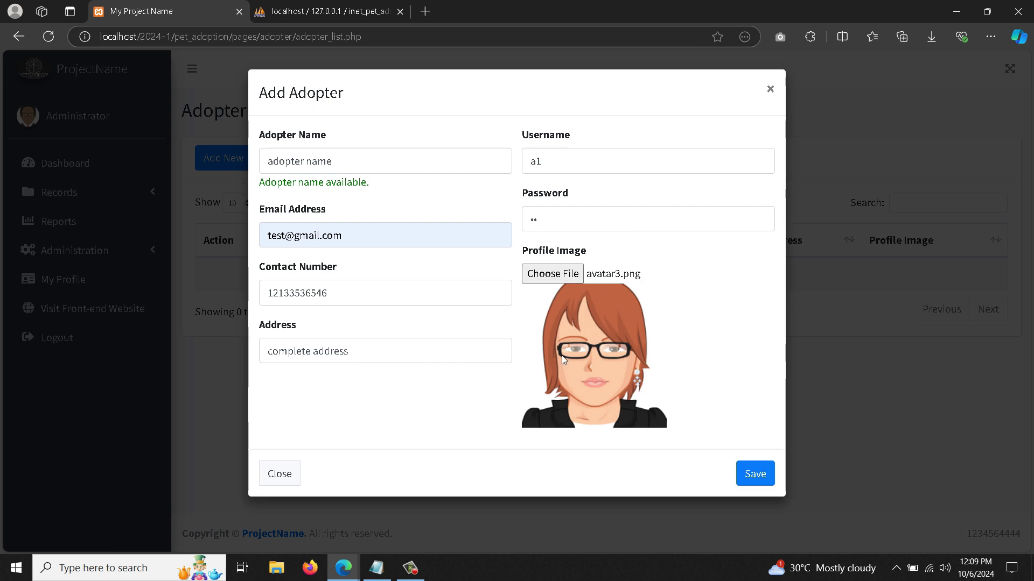
click(753, 474)
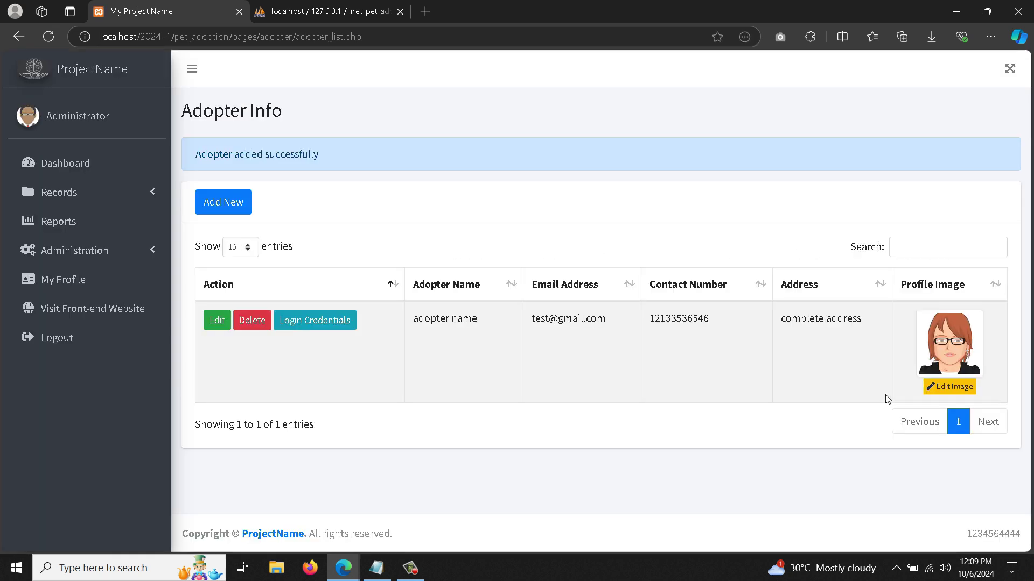
- Open and close the adopter's image change and login credentials forms without changes
click(951, 387)
click(403, 234)
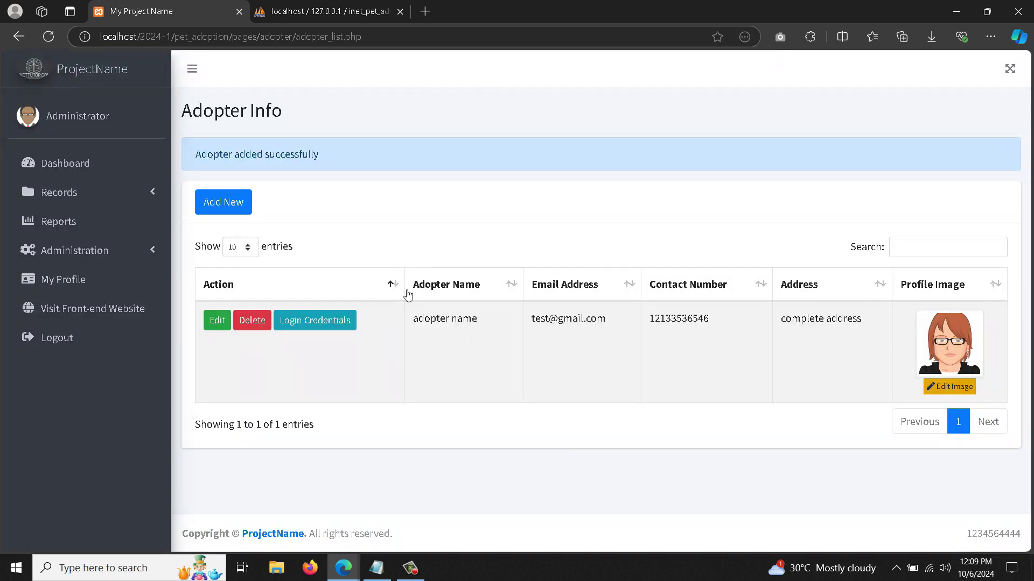
click(325, 322)
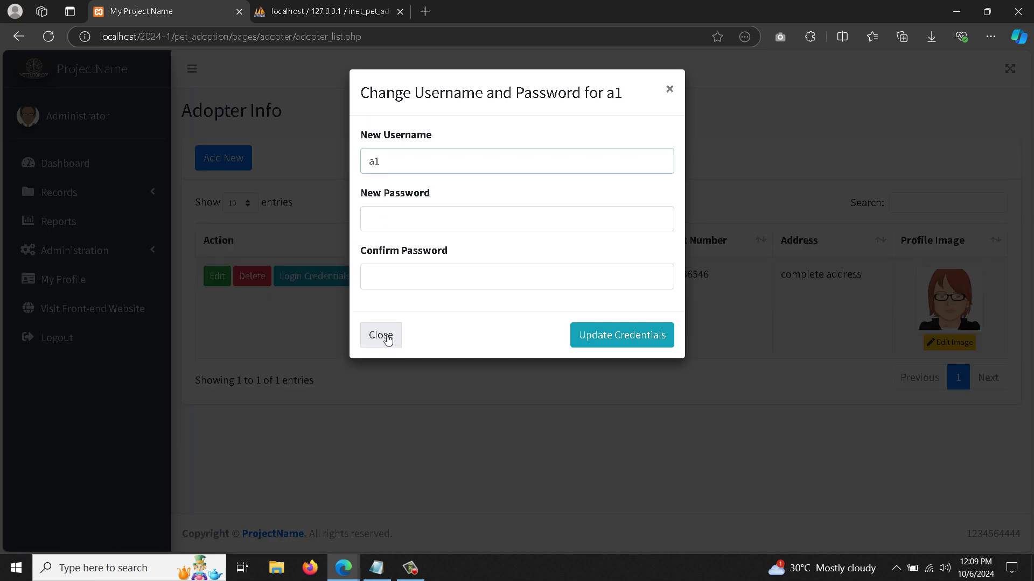
click(386, 337)
click(137, 250)
- Review the newest 'Added adopter' entry in the user activity log
click(113, 334)
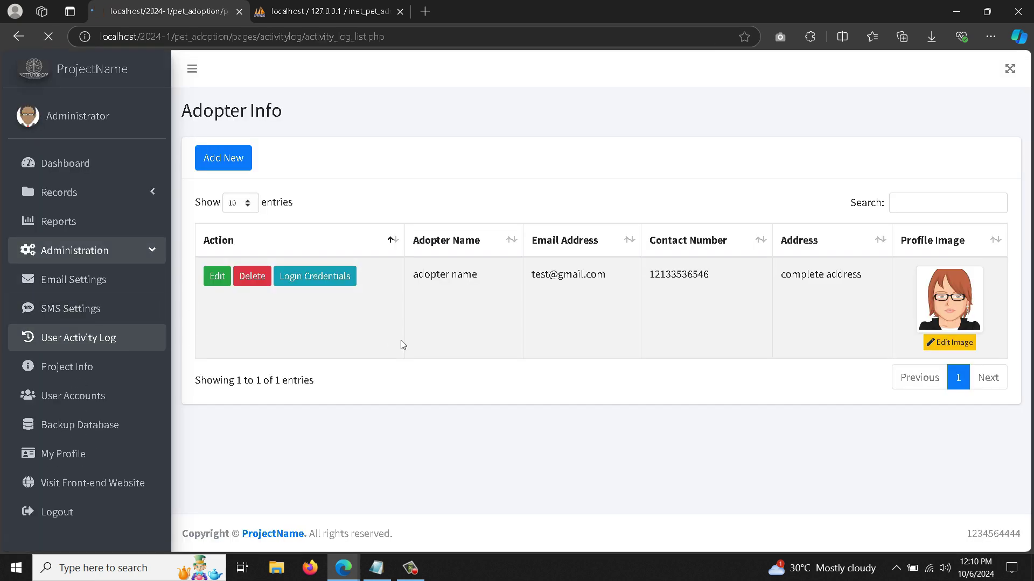
double_click(555, 397)
click(525, 421)
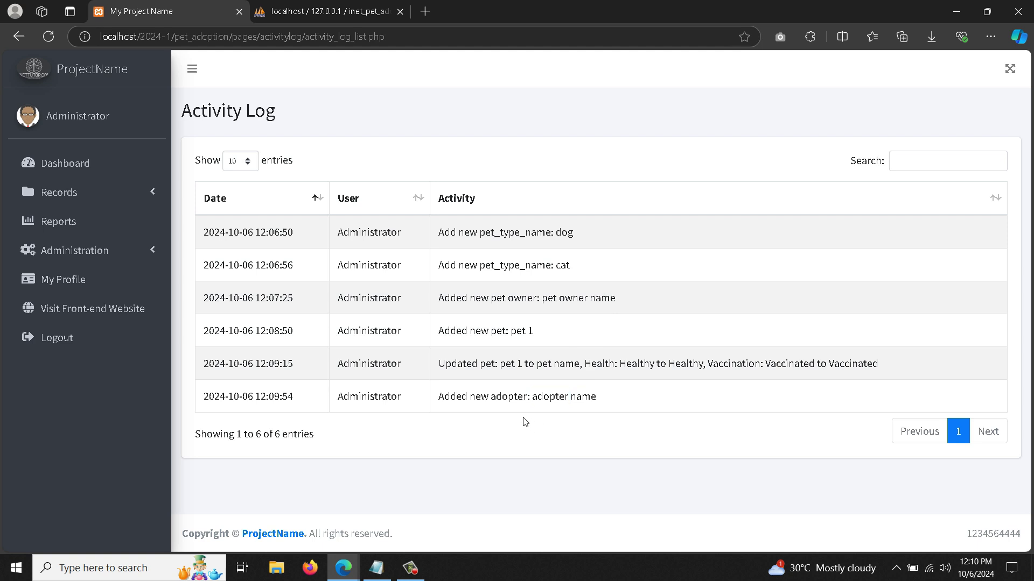
double_click(465, 398)
click(465, 398)
click(127, 194)
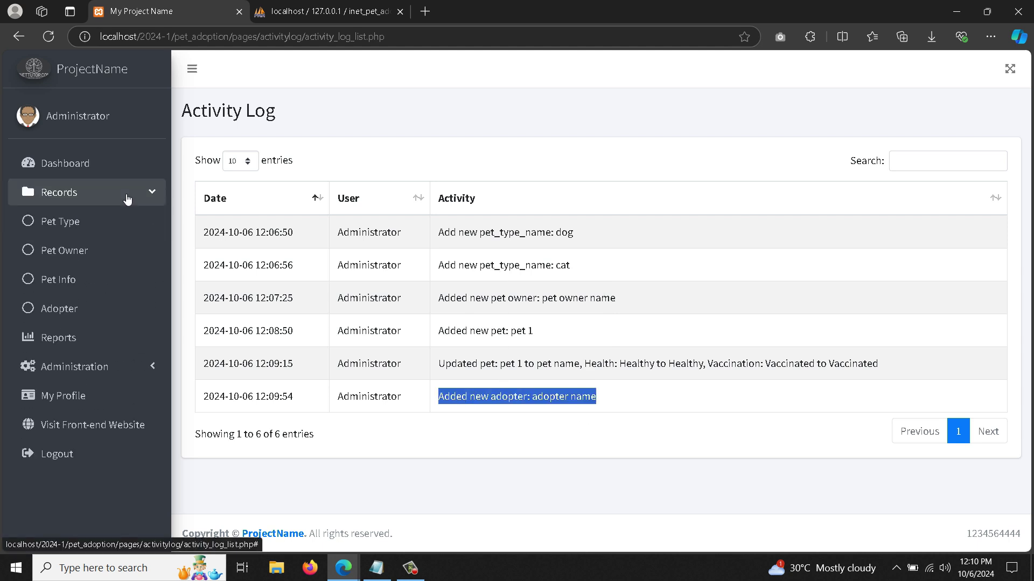
- From the dashboard, view the all-pets list and the available-pets list, returning each time
click(75, 164)
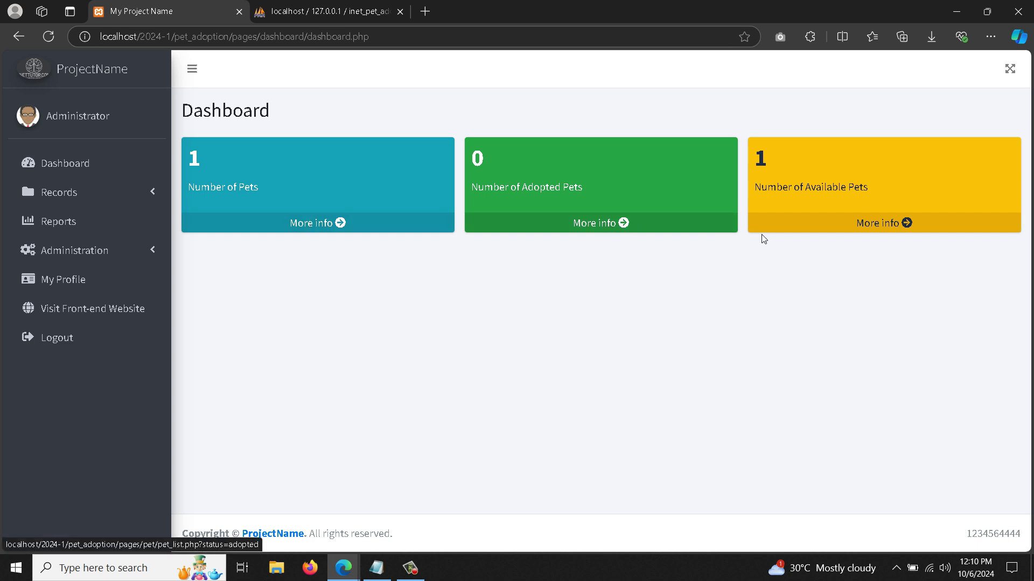
click(337, 226)
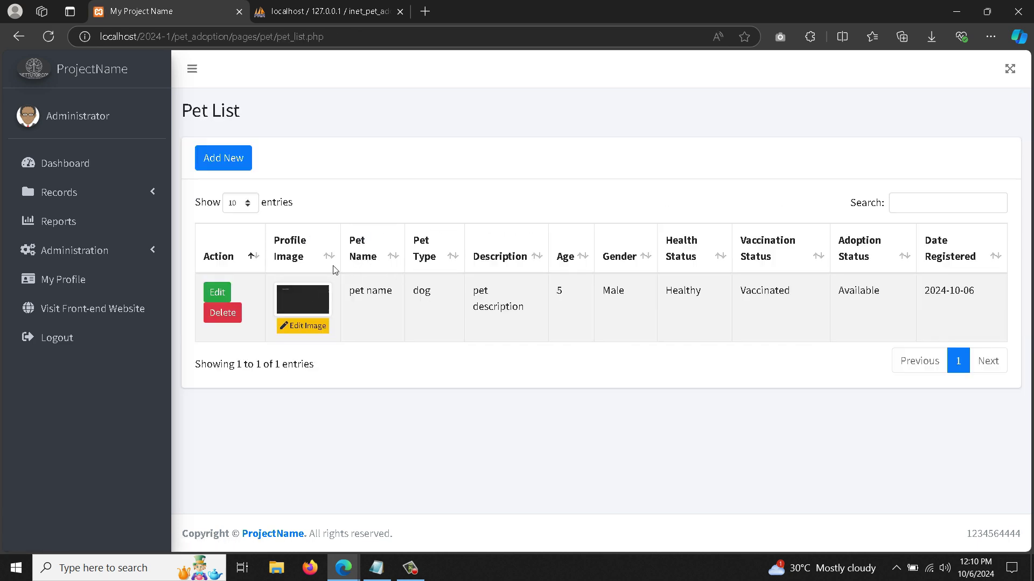
click(88, 176)
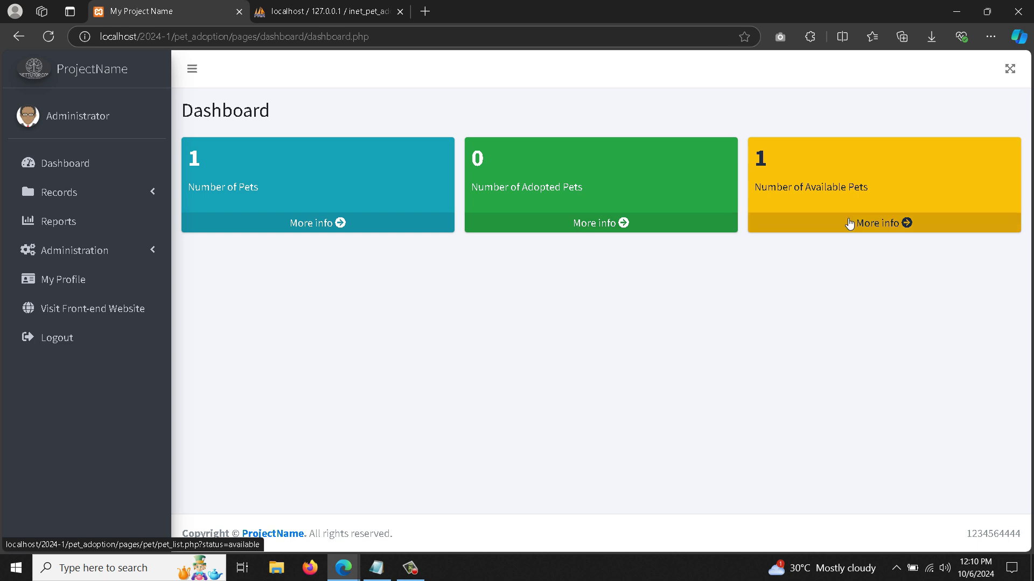
click(854, 222)
click(57, 160)
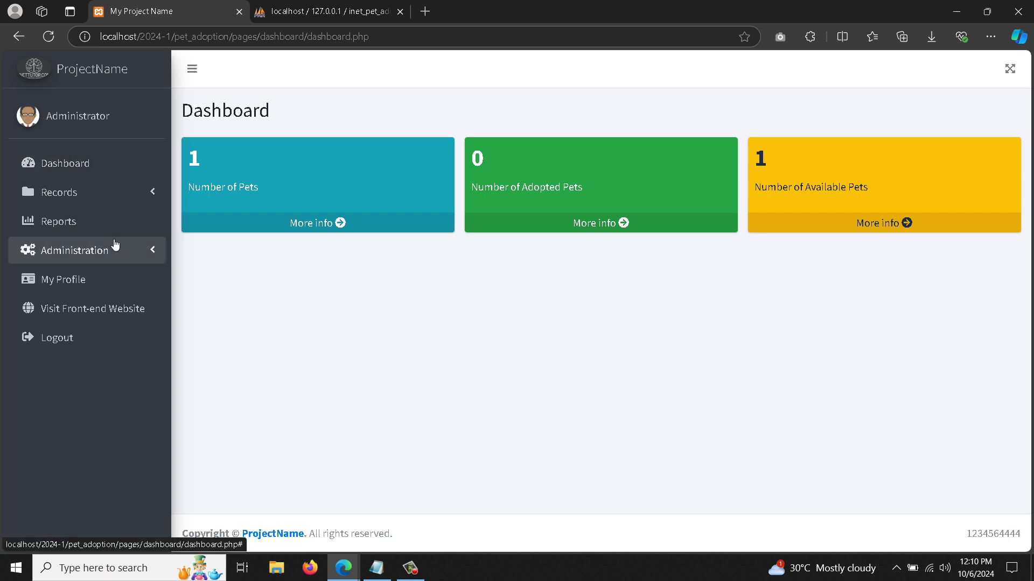
- On the Reports page, read the Pet Adoption Status and Vaccination Status report titles and descriptions
click(101, 223)
double_click(235, 156)
click(235, 156)
click(399, 236)
drag(194, 193, 361, 220)
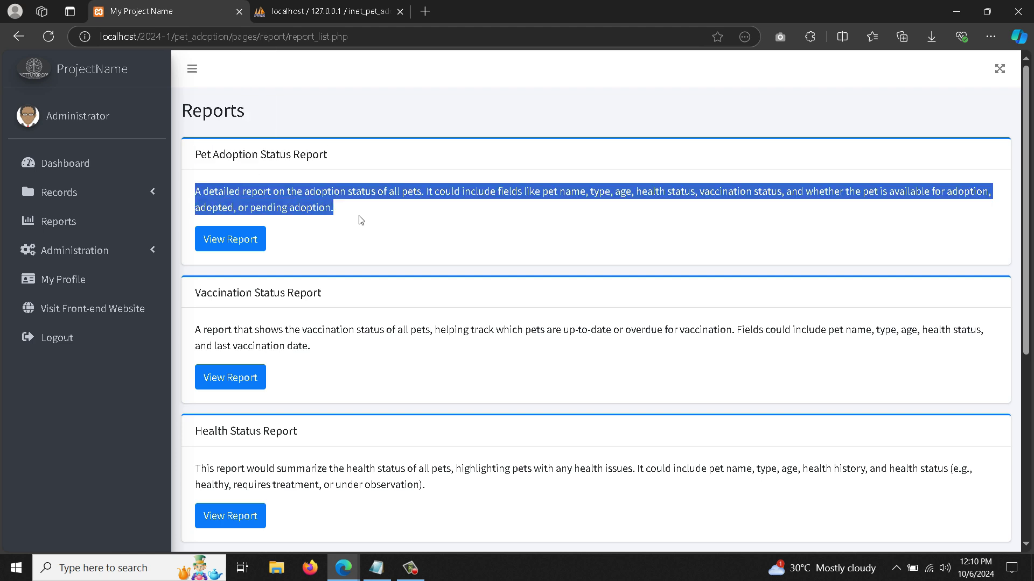
click(381, 293)
scroll(369, 291, down, 1)
triple_click(285, 232)
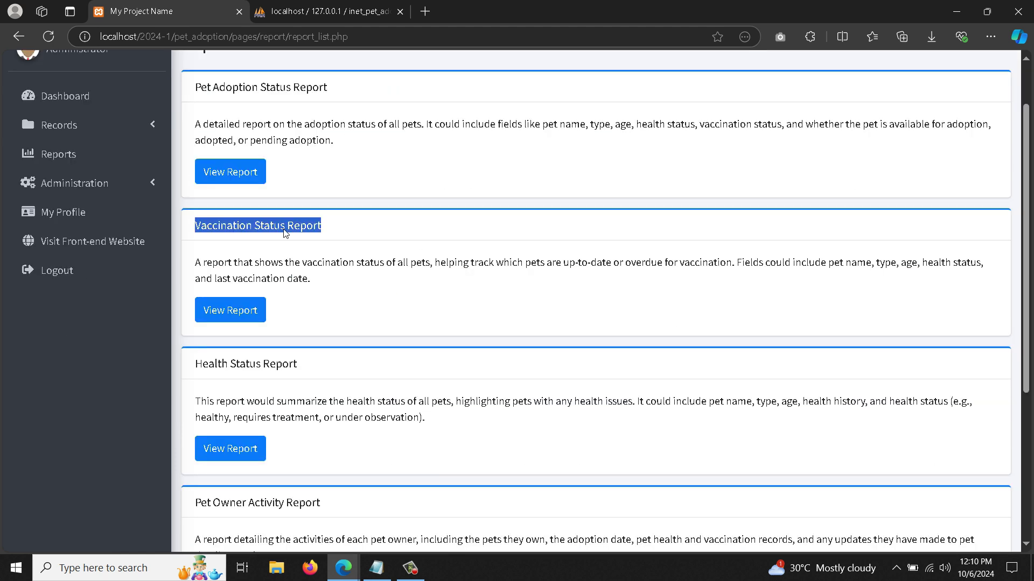
click(340, 293)
drag(195, 263, 335, 286)
- Read the Health Status, Pet Owner Activity and Pet Type Distribution report titles and descriptions
scroll(381, 308, down, 2)
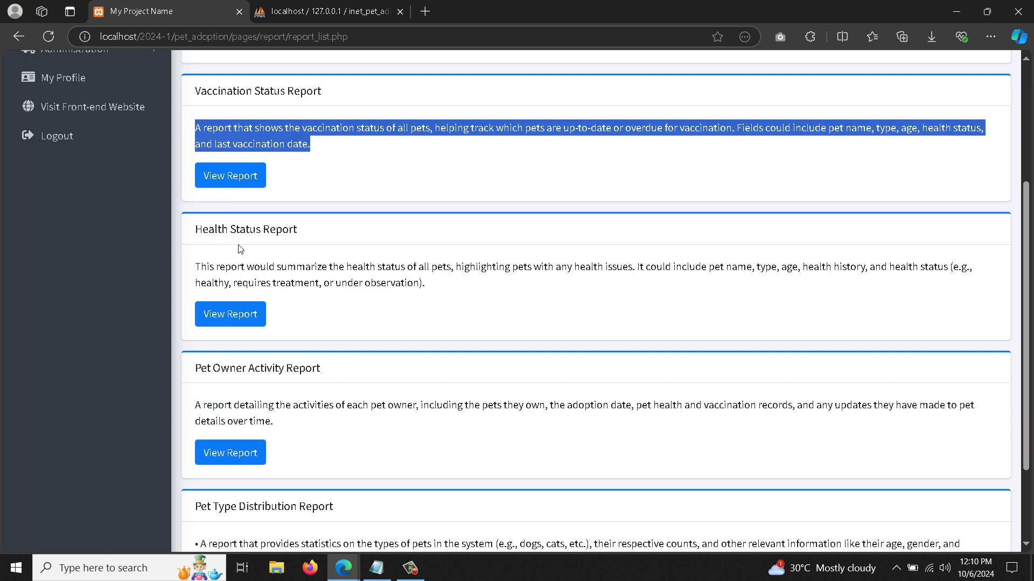
triple_click(245, 230)
mouse_move(213, 230)
mouse_down()
mouse_move(318, 288)
mouse_move(222, 278)
mouse_move(452, 283)
mouse_up()
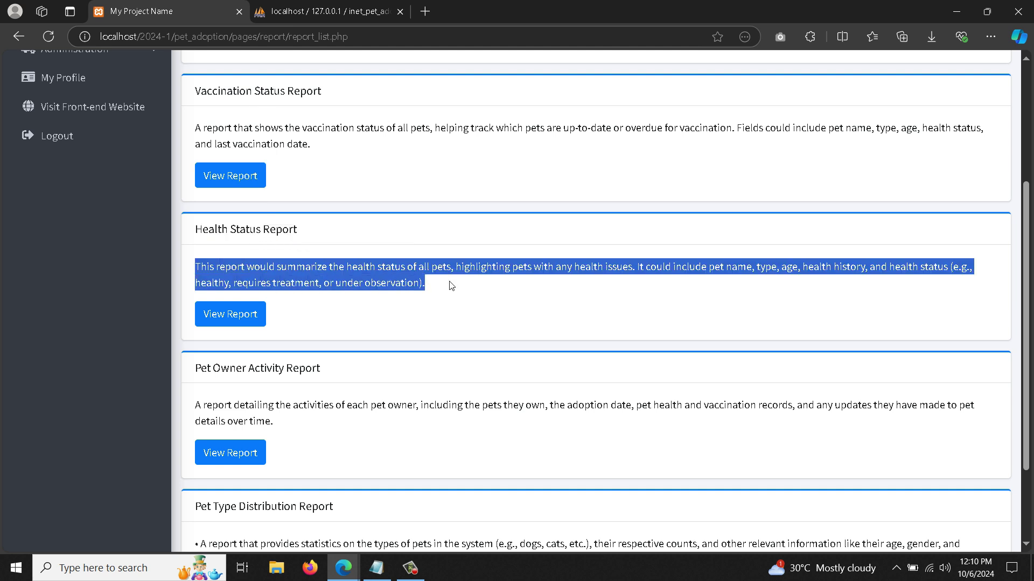
scroll(327, 322, down, 2)
triple_click(235, 258)
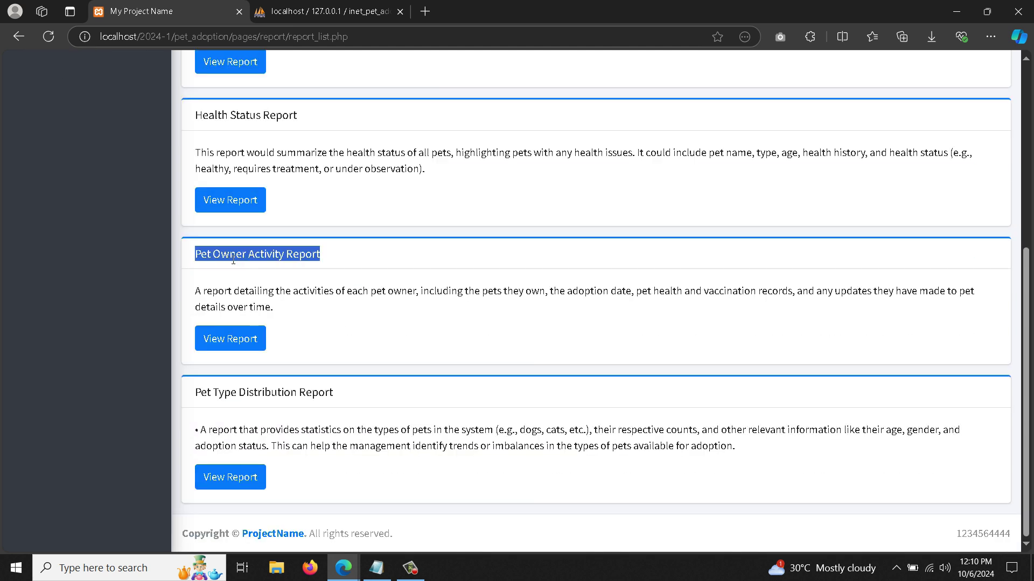
drag(216, 254, 289, 316)
triple_click(280, 311)
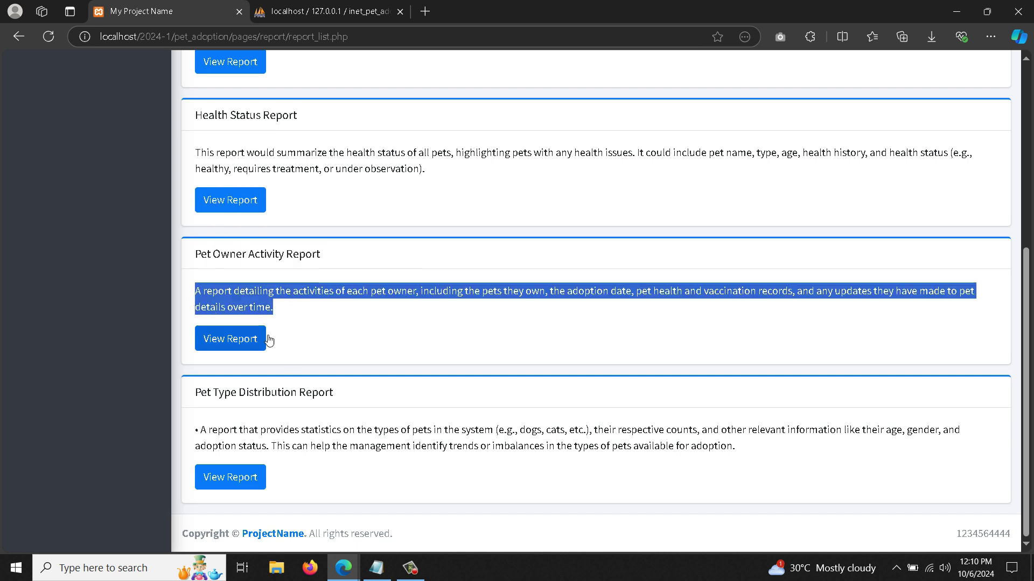
triple_click(269, 392)
click(203, 437)
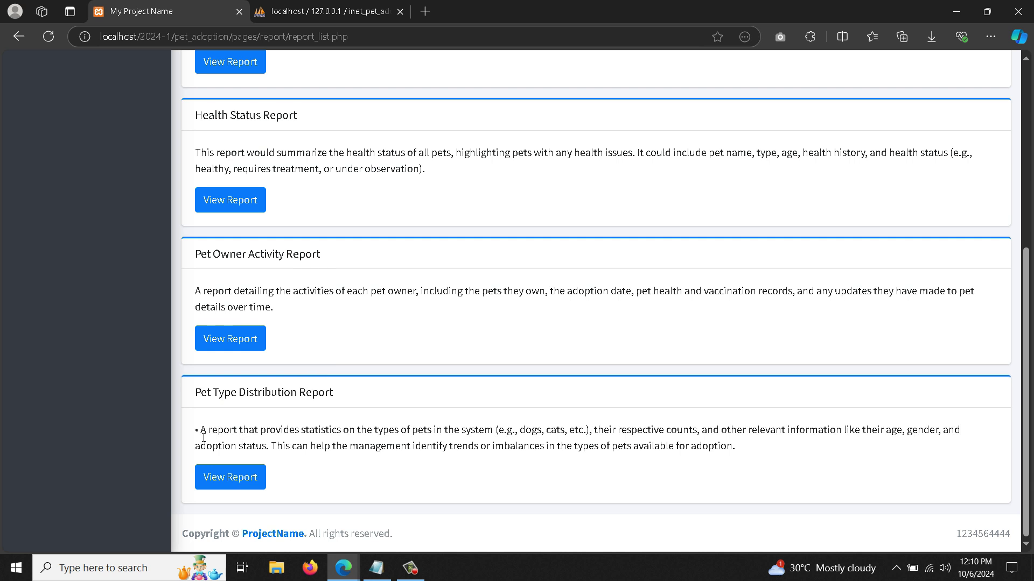
drag(211, 438, 735, 453)
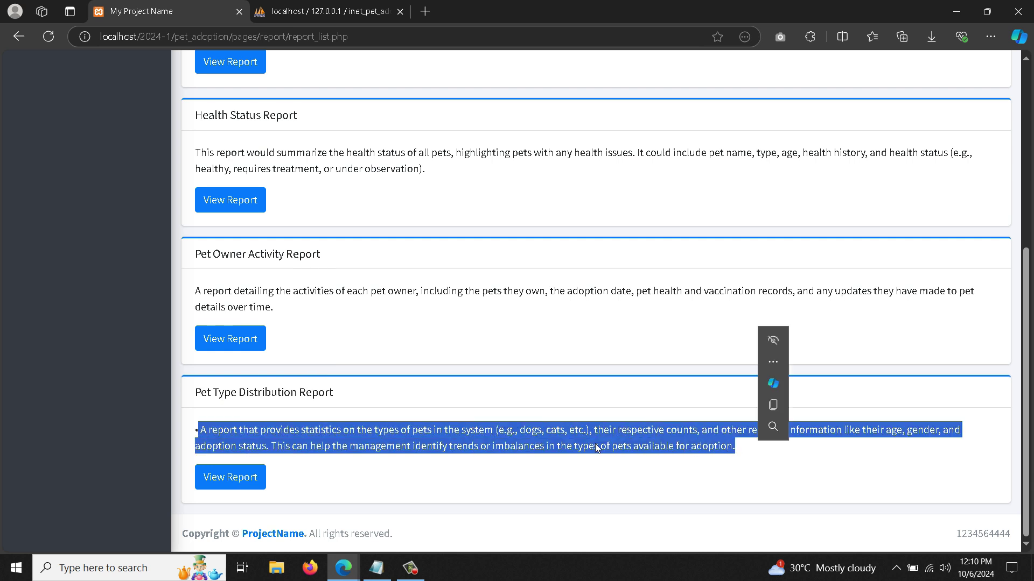
scroll(467, 405, up, 3)
scroll(467, 405, up, 3)
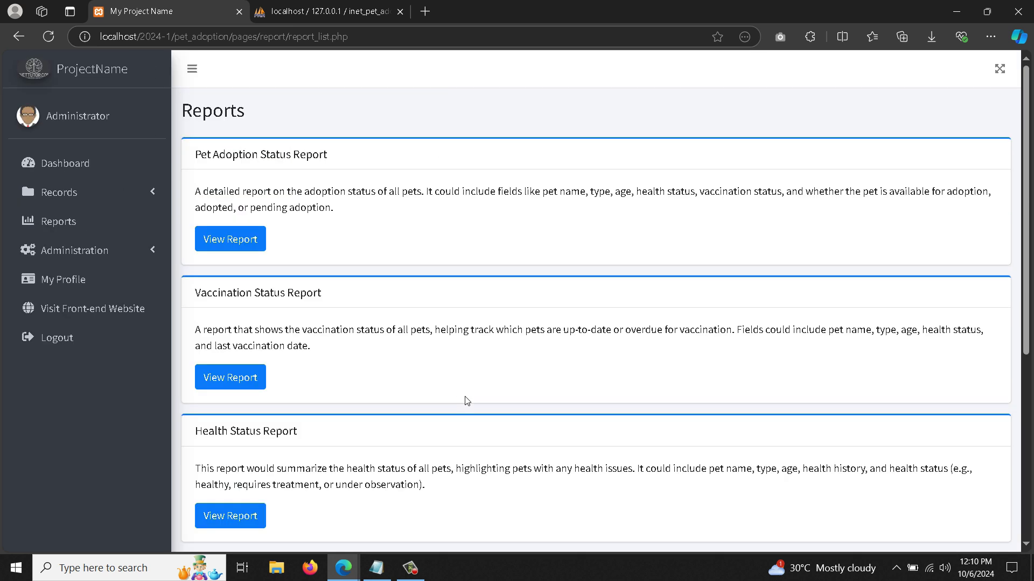
click(104, 253)
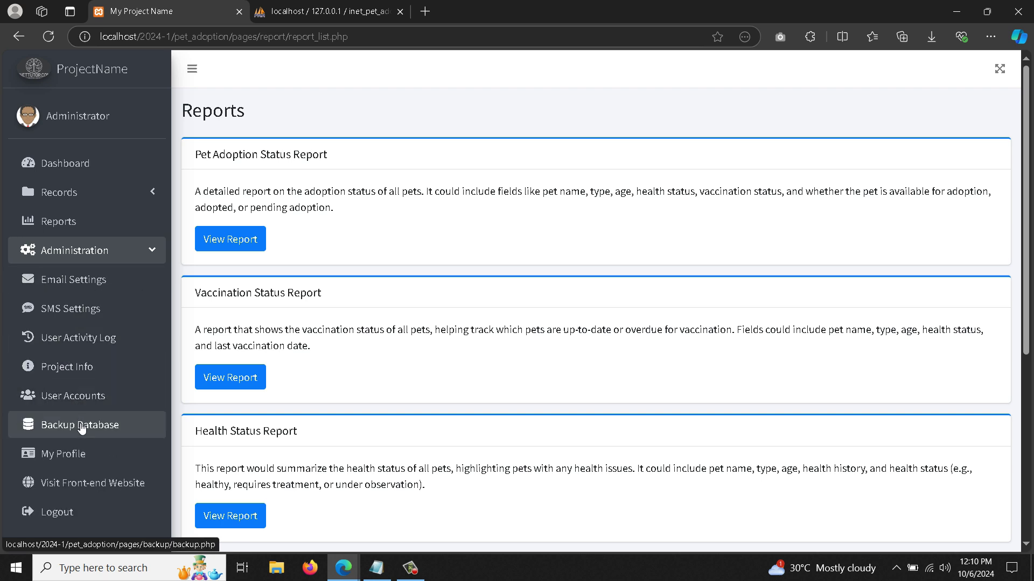
- Create a database backup and download database_backup_2024-10-06_06-10-51.sql from Backup Records
click(48, 428)
click(245, 168)
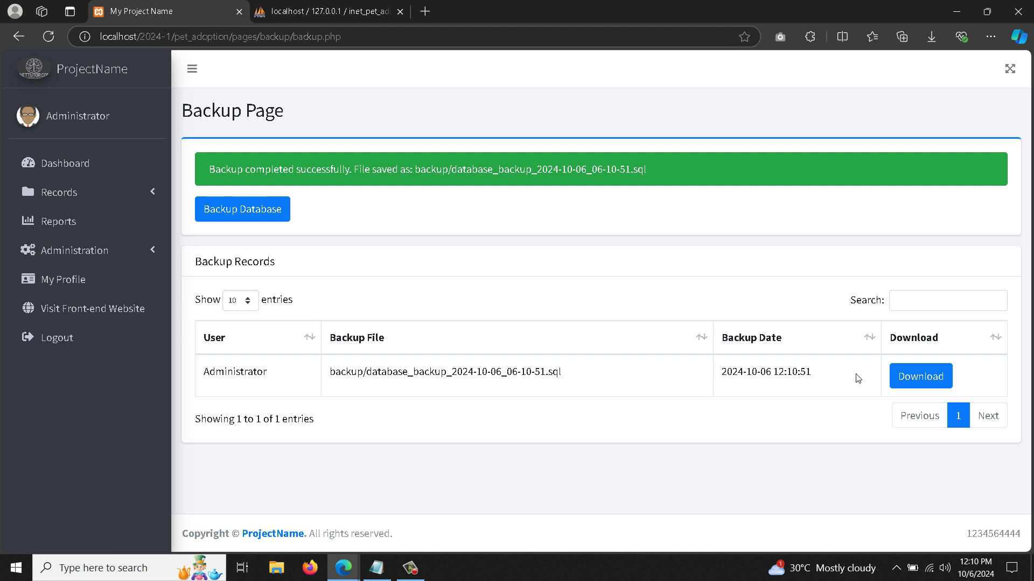
click(906, 379)
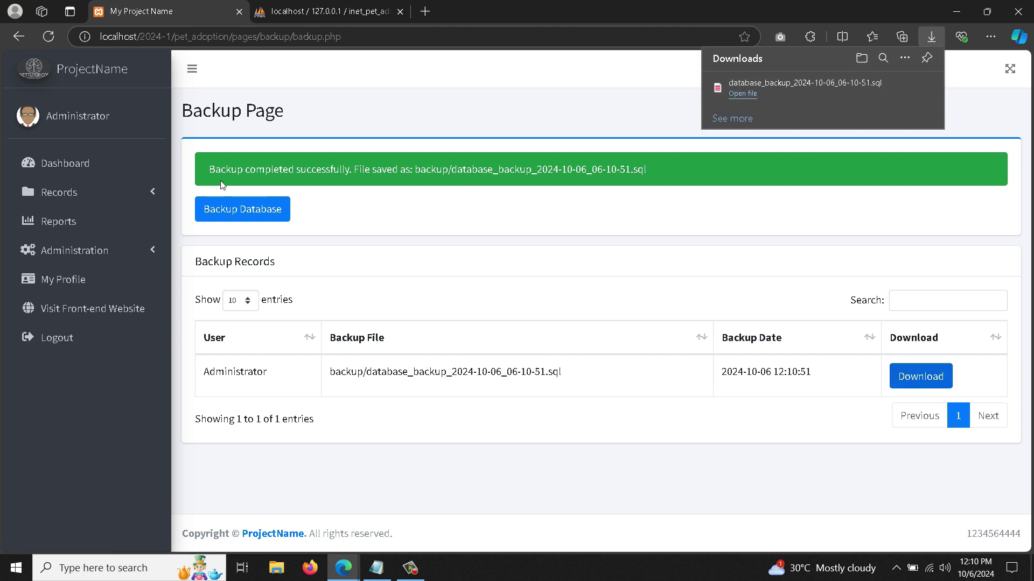
click(93, 247)
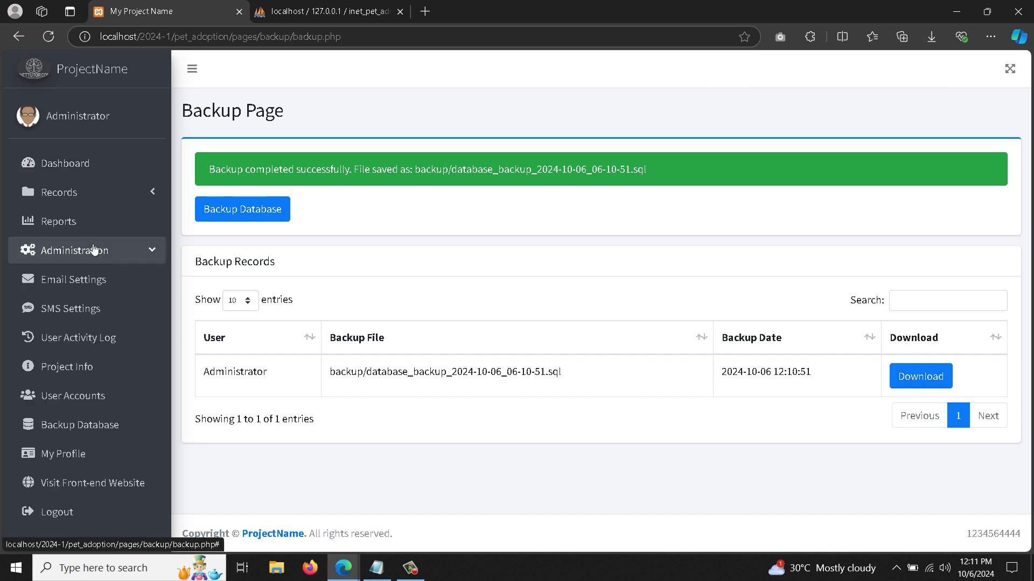
- View Project Info, then open the front-end Home Page from the dashboard at 110% zoom
click(81, 367)
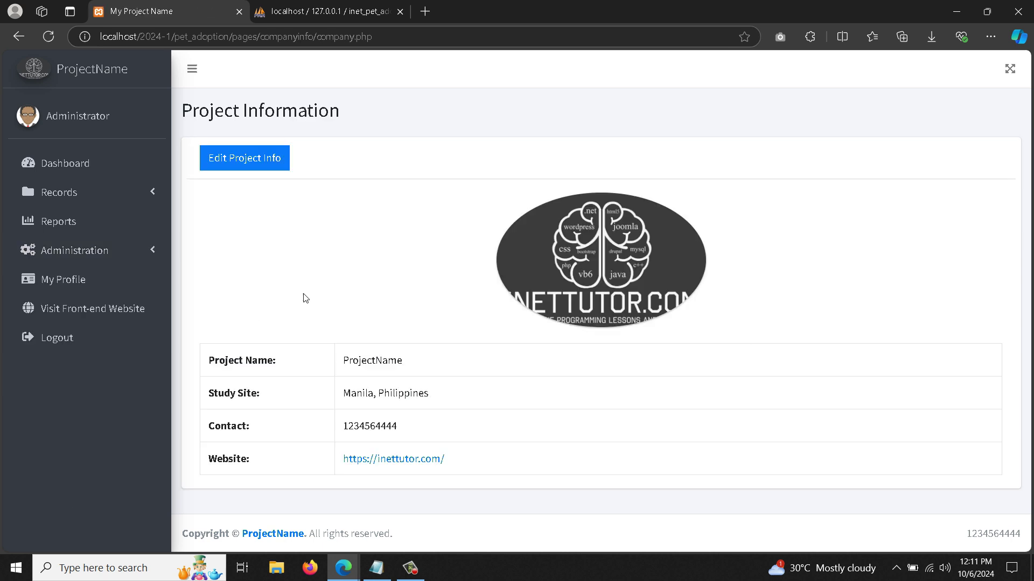
click(76, 163)
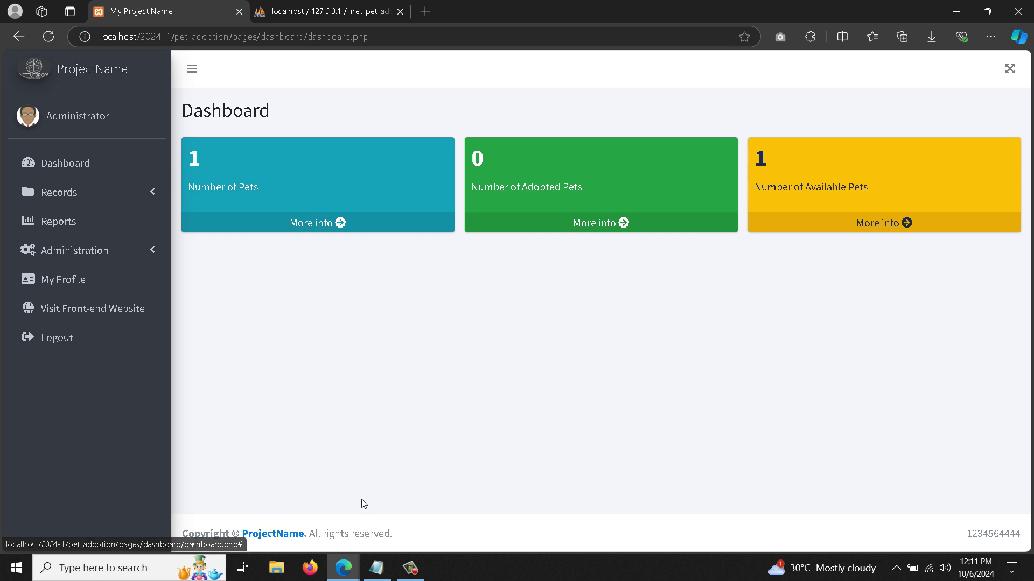
click(103, 169)
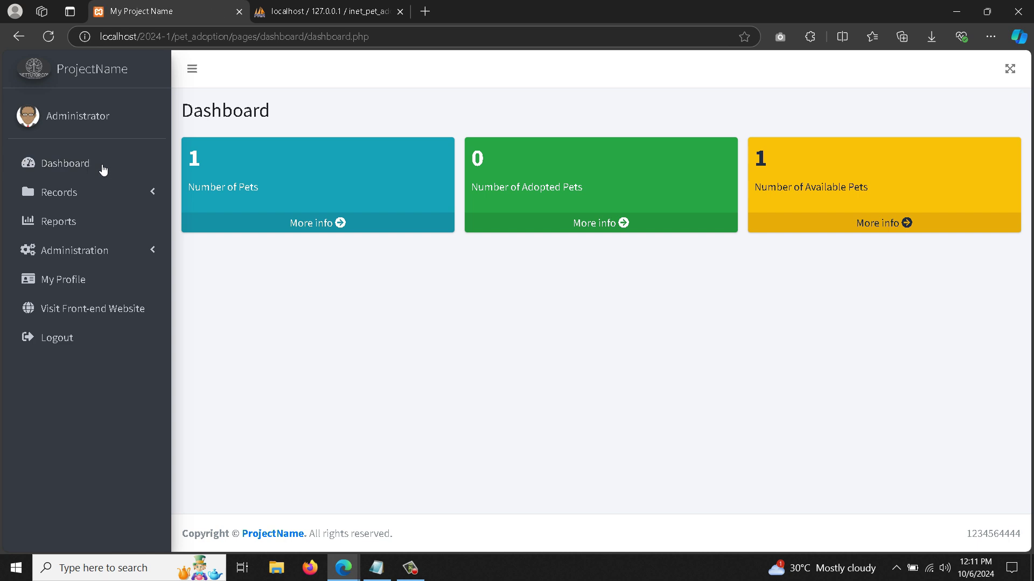
click(101, 316)
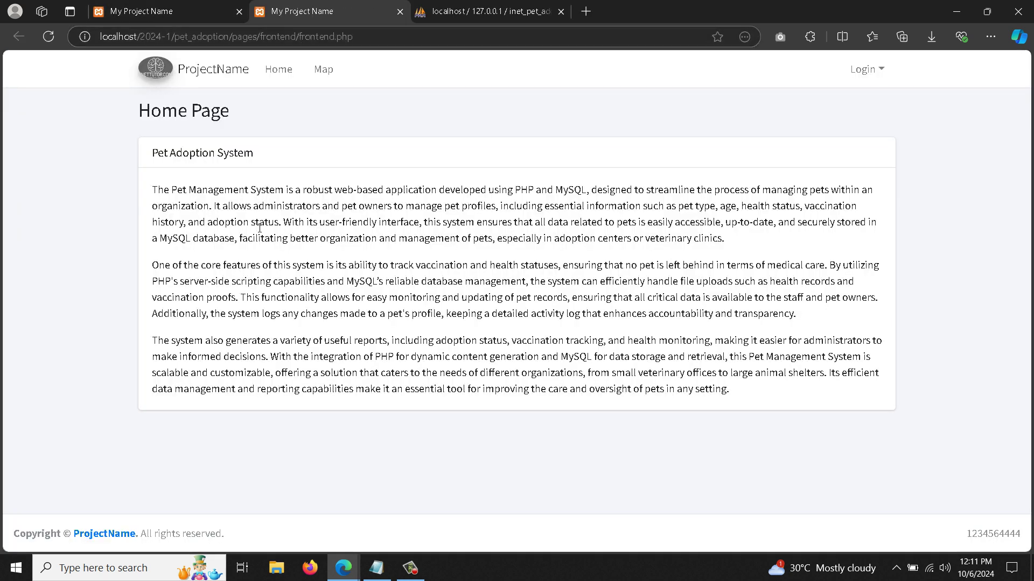
key(ctrl+plus)
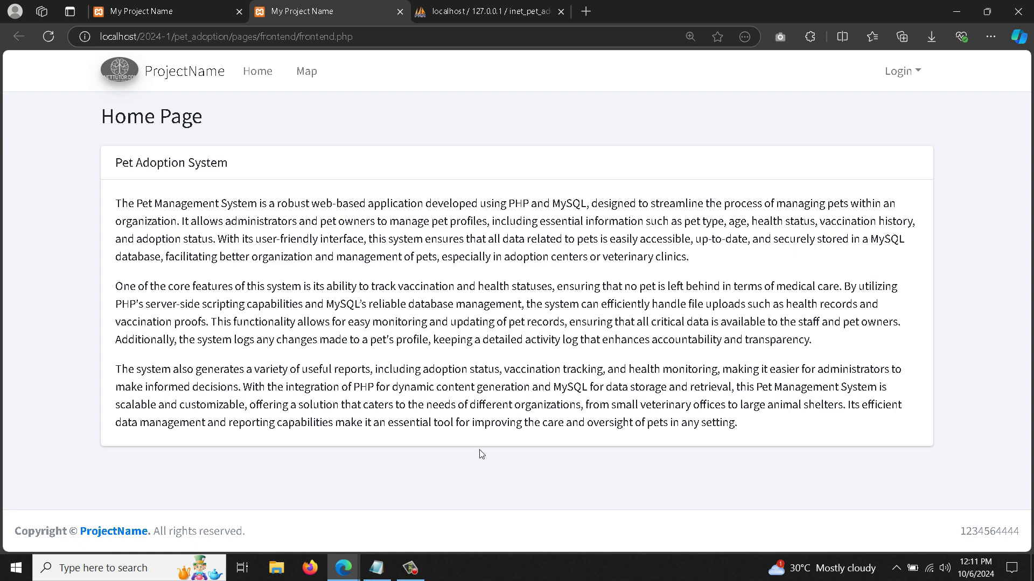